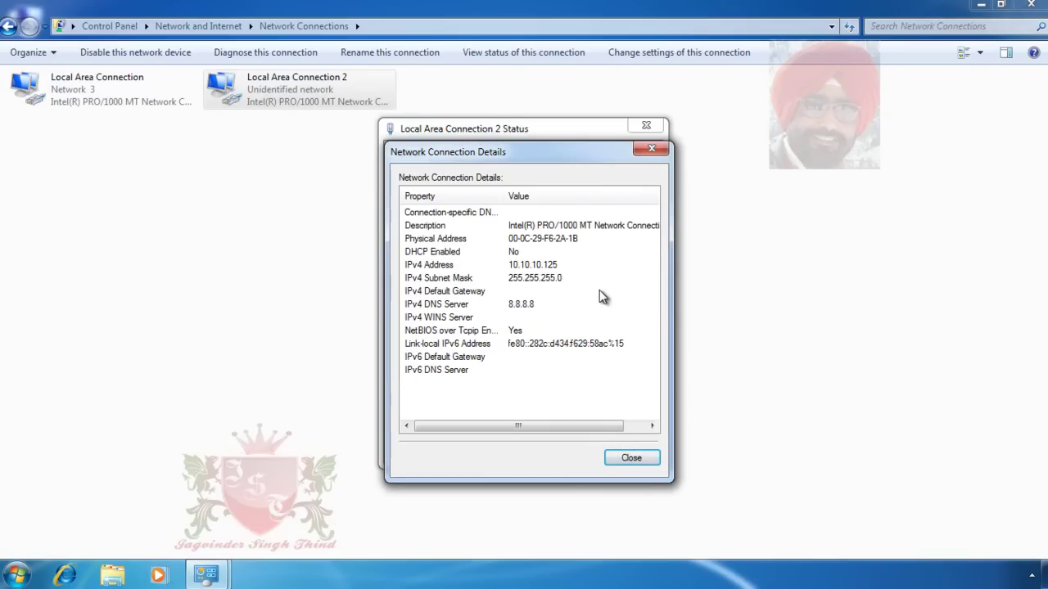
- Close the connection details and status windows of Local Area Connection 2
click(642, 459)
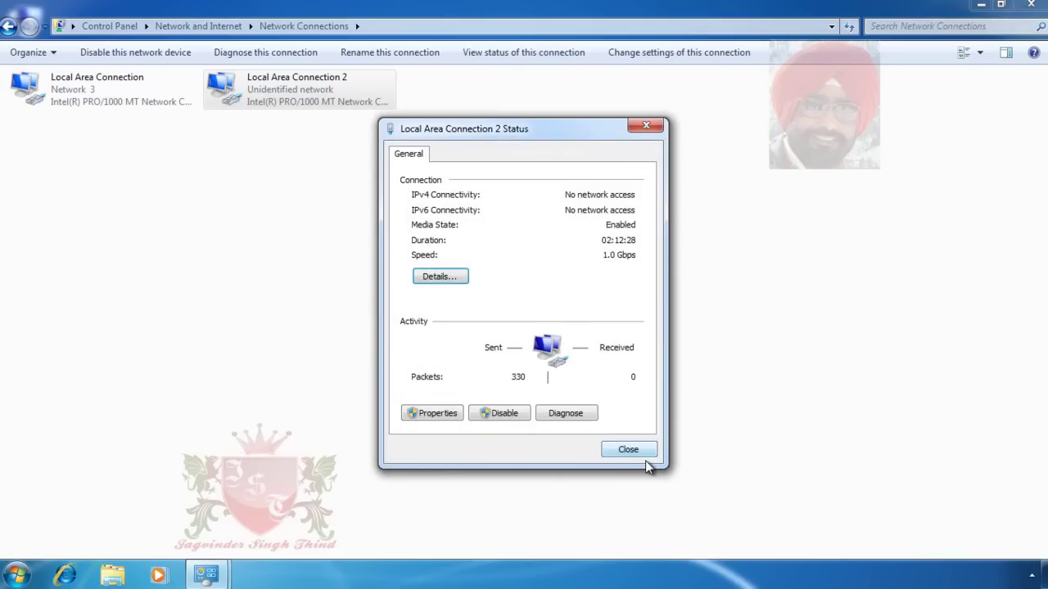
click(631, 454)
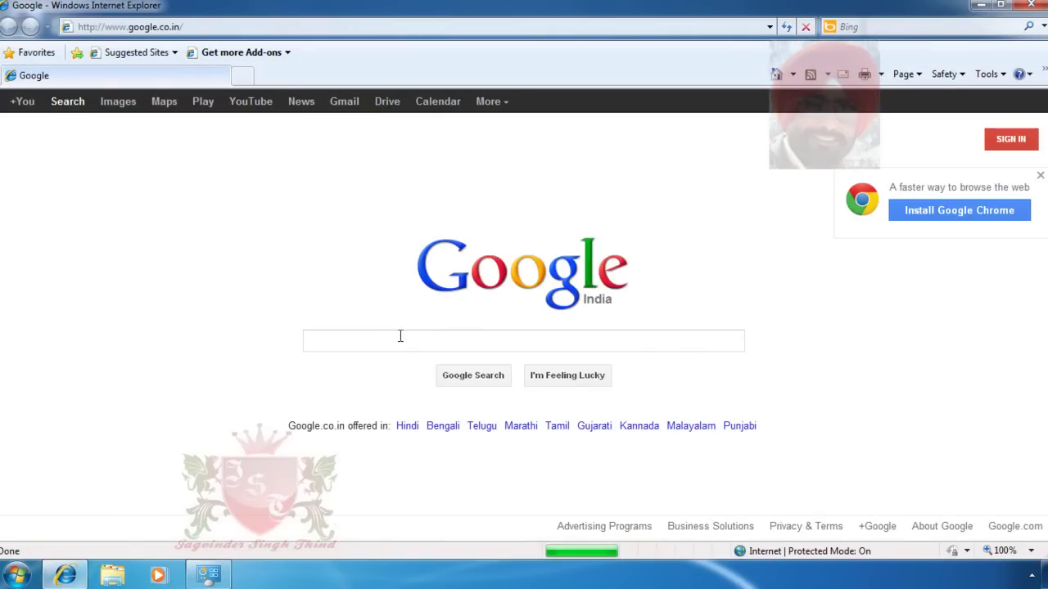
- Search Google for "wingate download" and open the WinGate Proxy Server Download page to view the WinGate 7.3.1 download
text(winga)
key(Down)
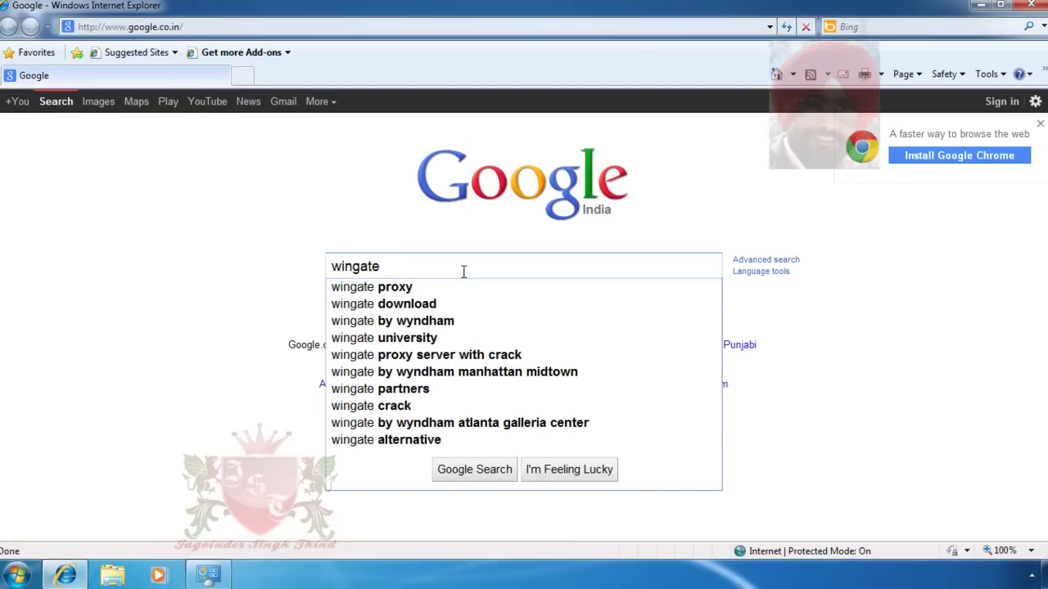
click(432, 304)
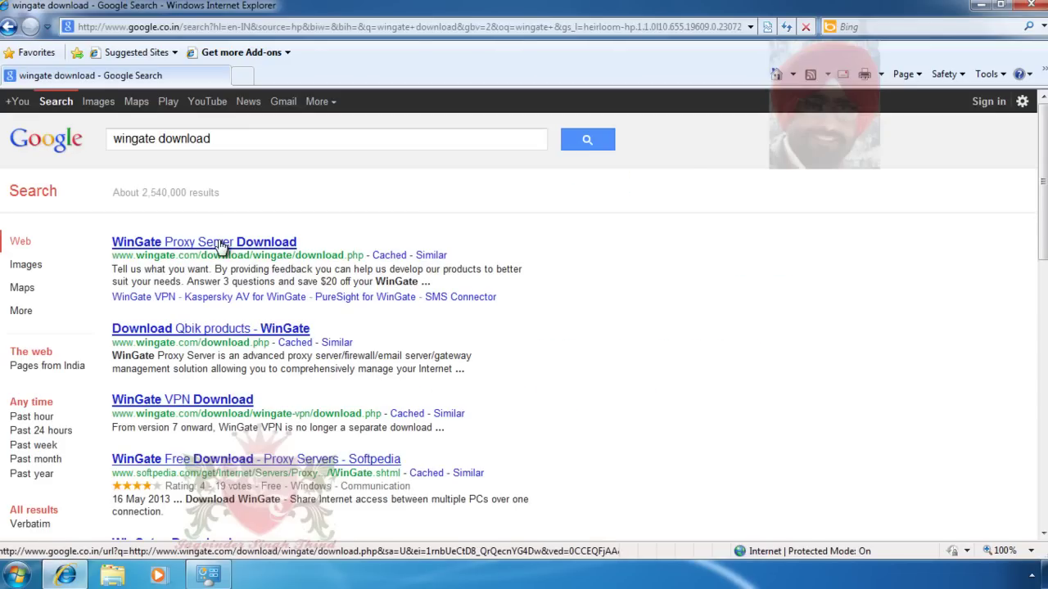
click(221, 244)
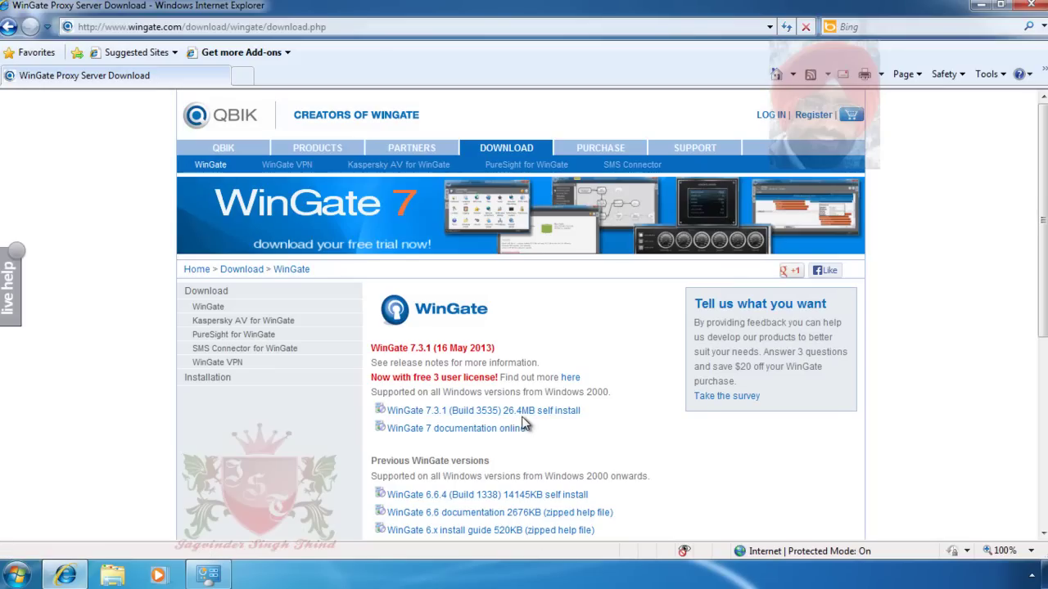
scroll(507, 360, down, 2)
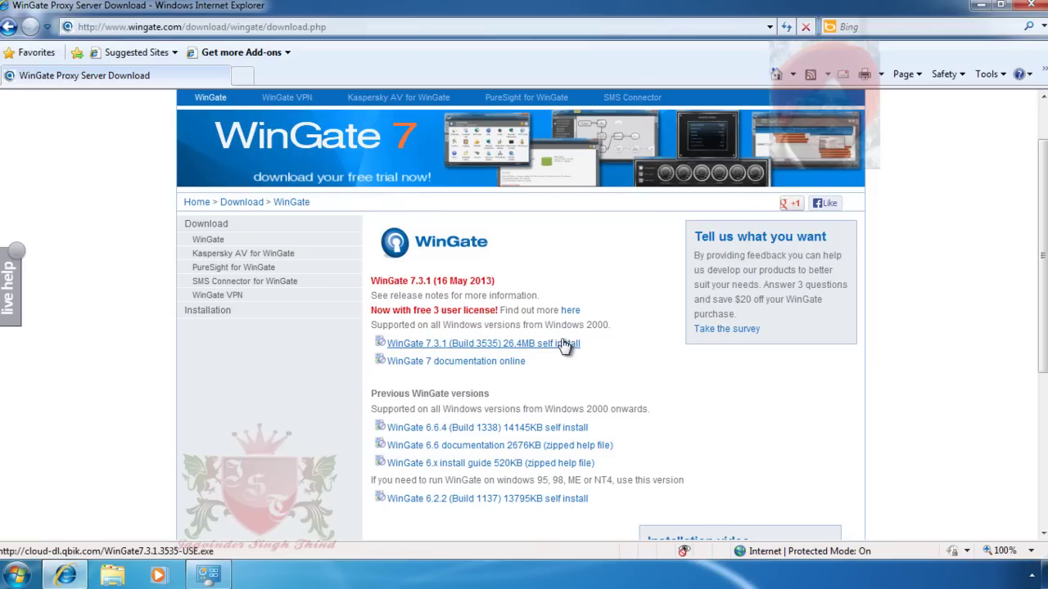
- Launch the WinGate 7.3 installer from the desktop, allowing it to make changes, and accept its license agreement
click(1043, 575)
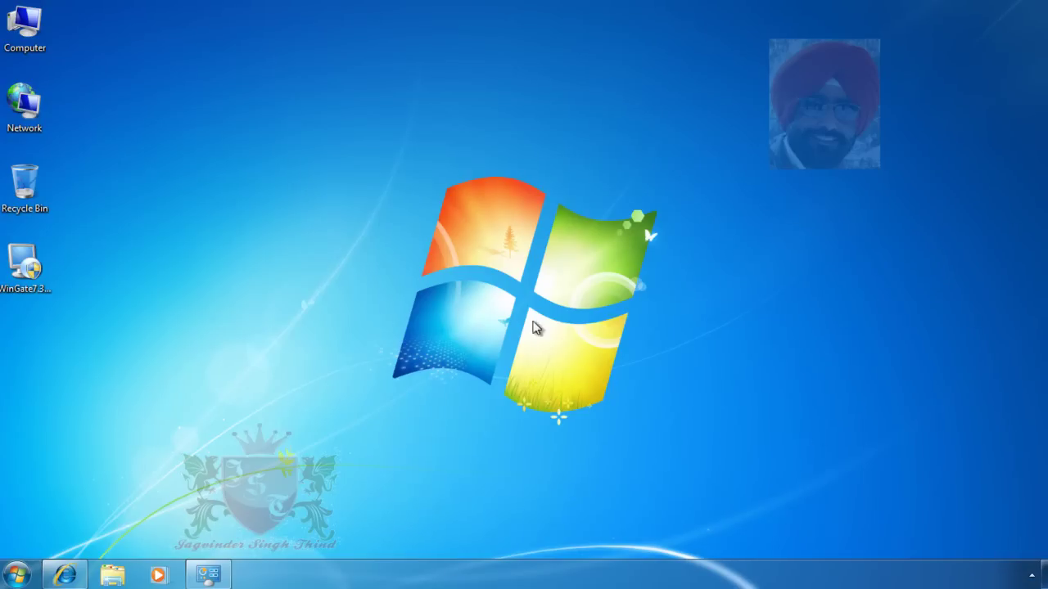
click(30, 268)
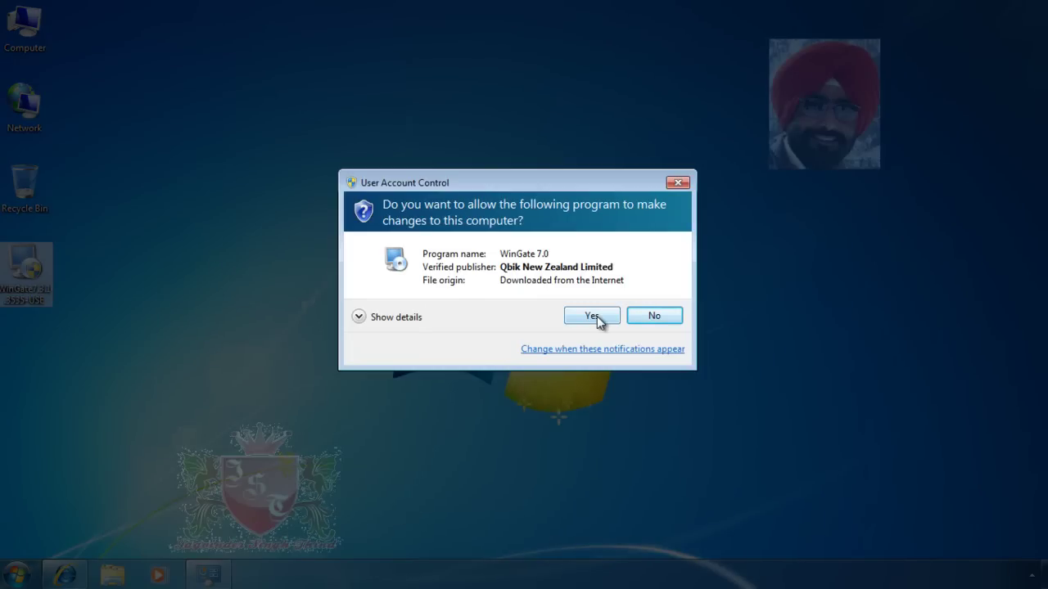
click(591, 316)
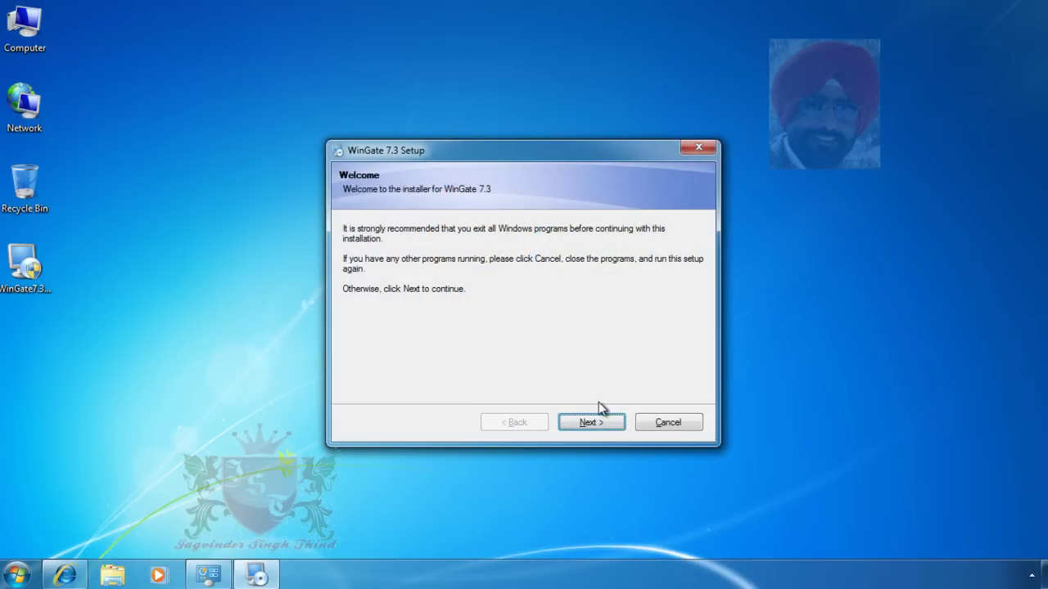
click(603, 427)
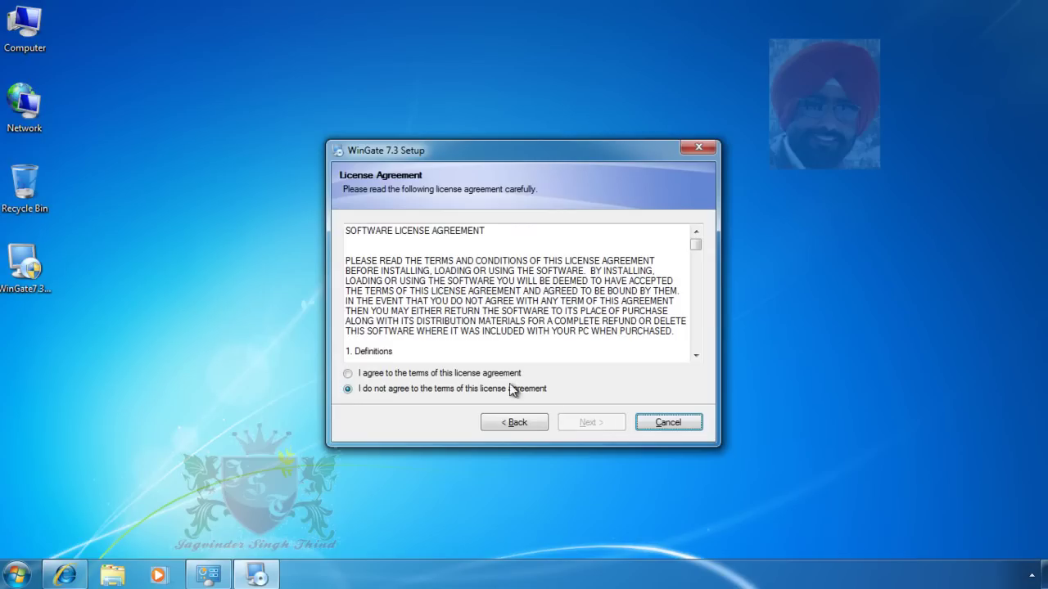
click(466, 372)
click(587, 422)
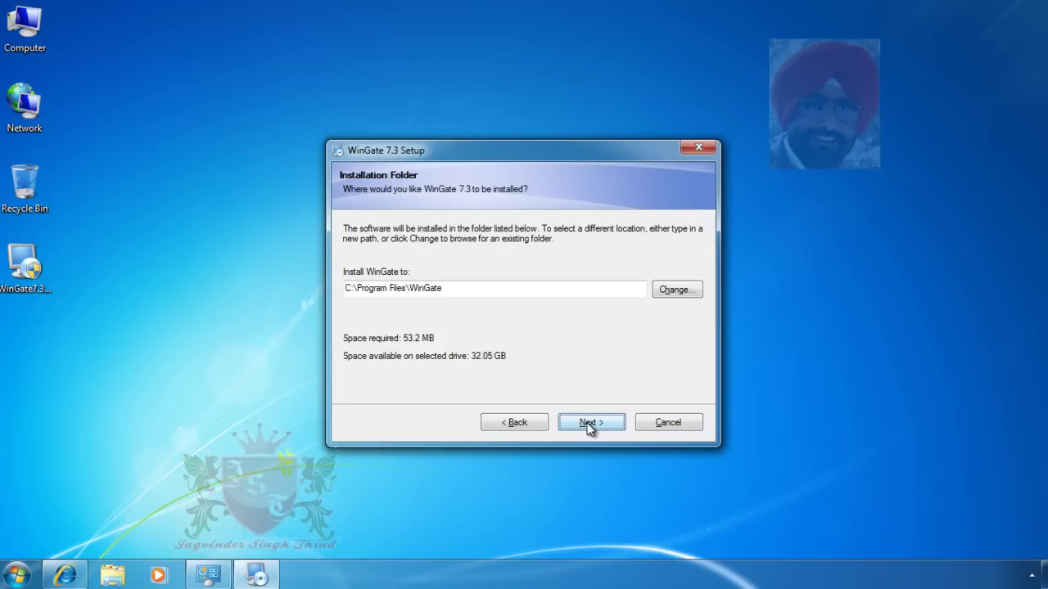
- Keep the setup defaults: folder C:\Program Files\WinGate, all three program features, and the prefilled administrative alert addresses
drag(442, 289, 293, 286)
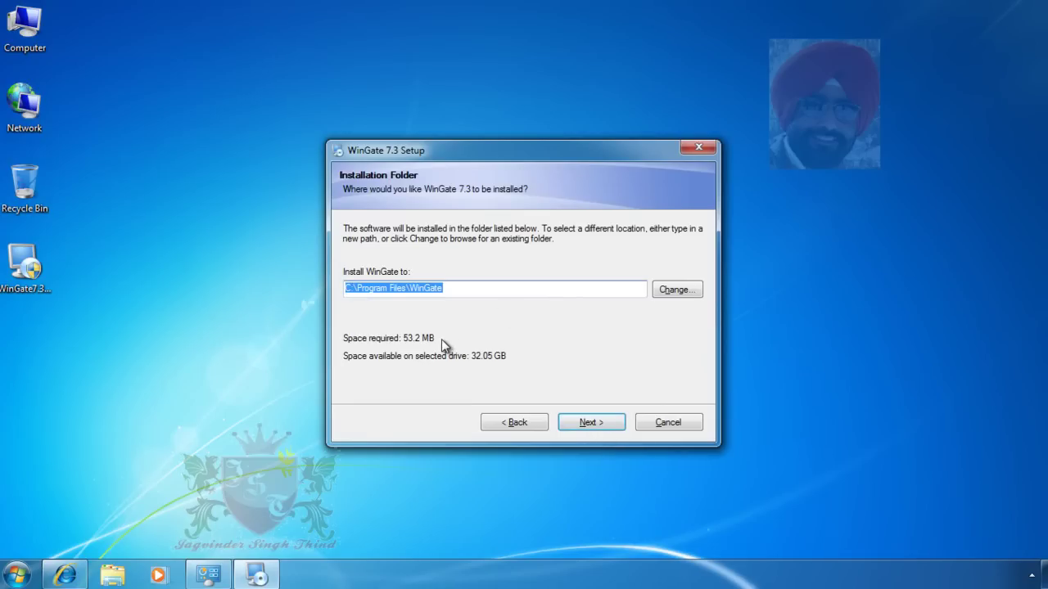
click(590, 426)
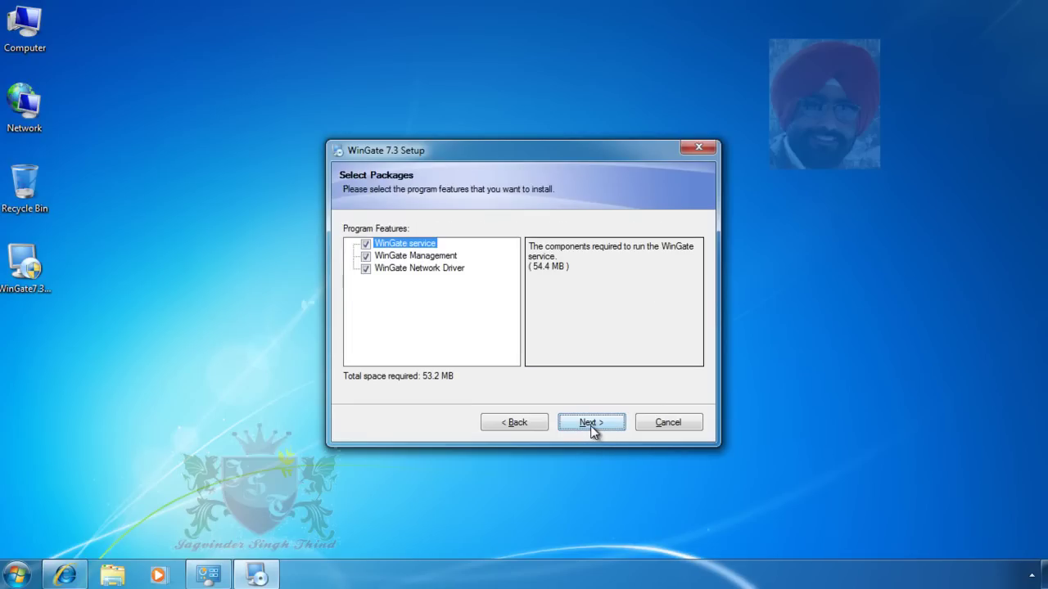
click(401, 256)
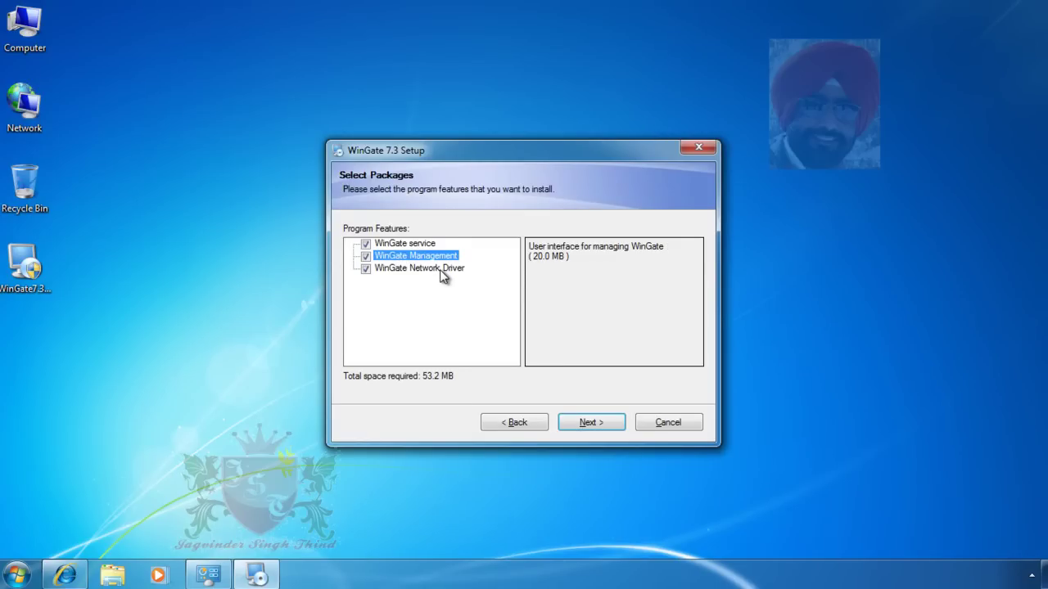
click(415, 270)
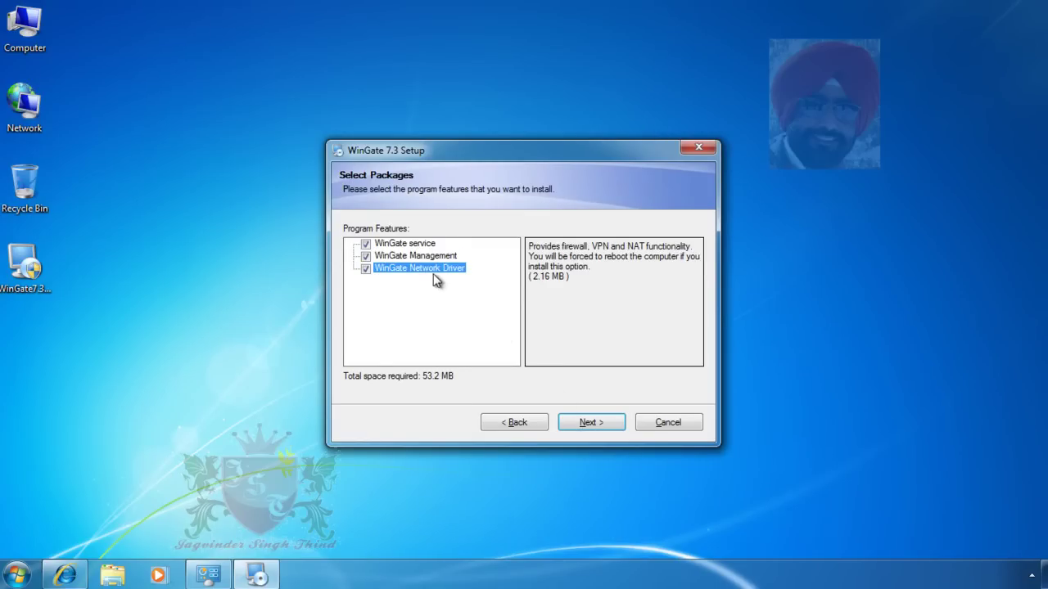
click(591, 423)
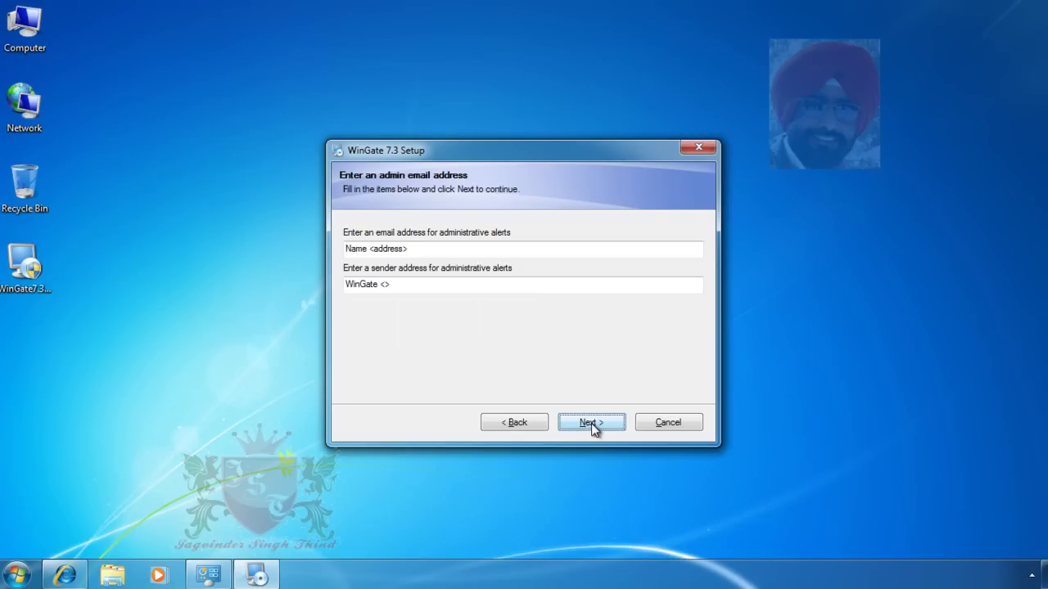
click(425, 249)
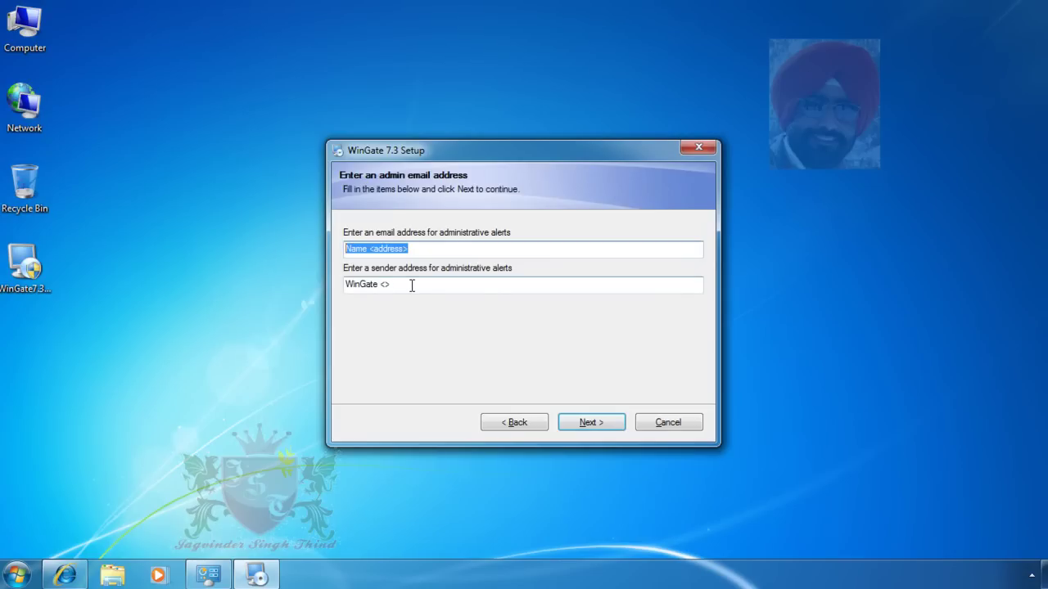
click(590, 423)
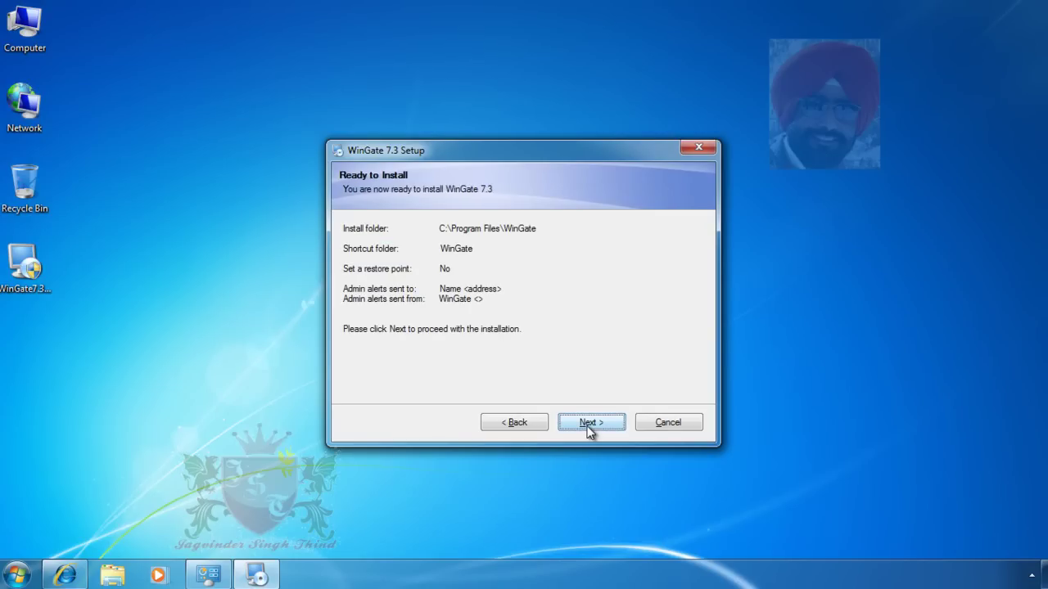
- Install WinGate 7.3 and reboot the computer to complete the installation
click(588, 424)
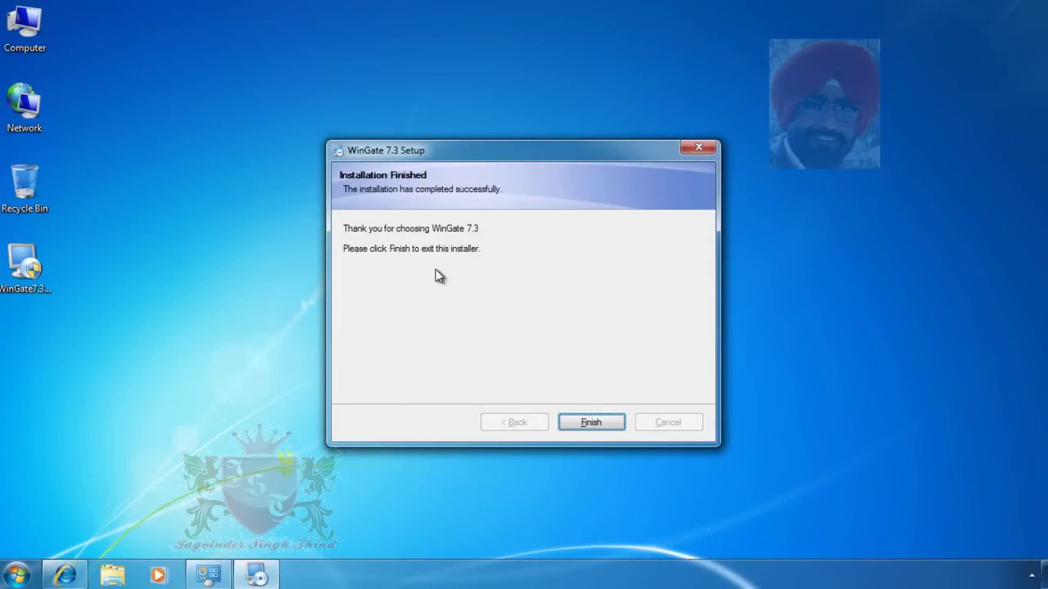
click(599, 425)
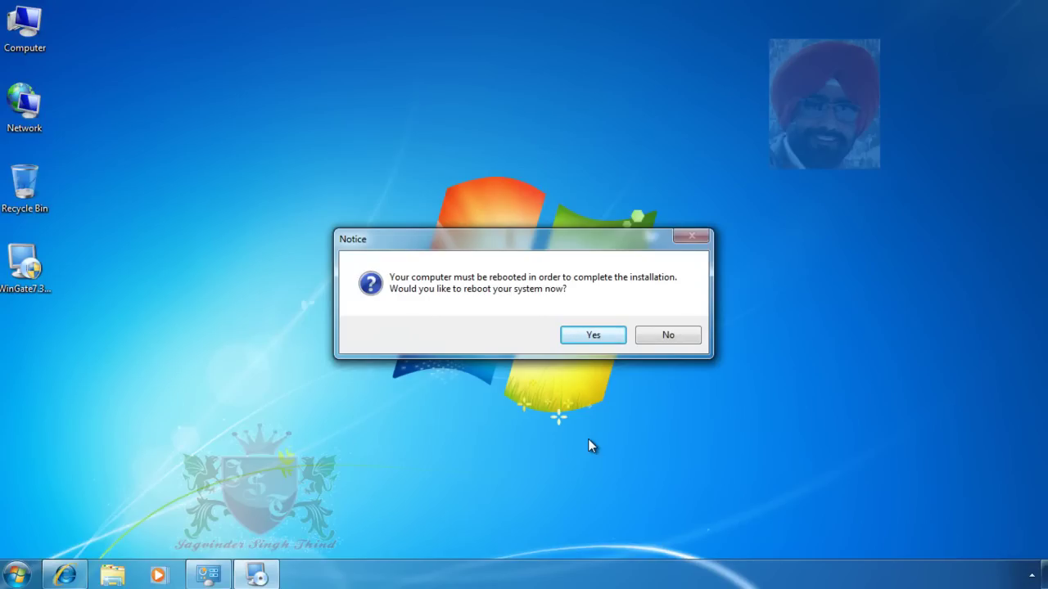
click(598, 339)
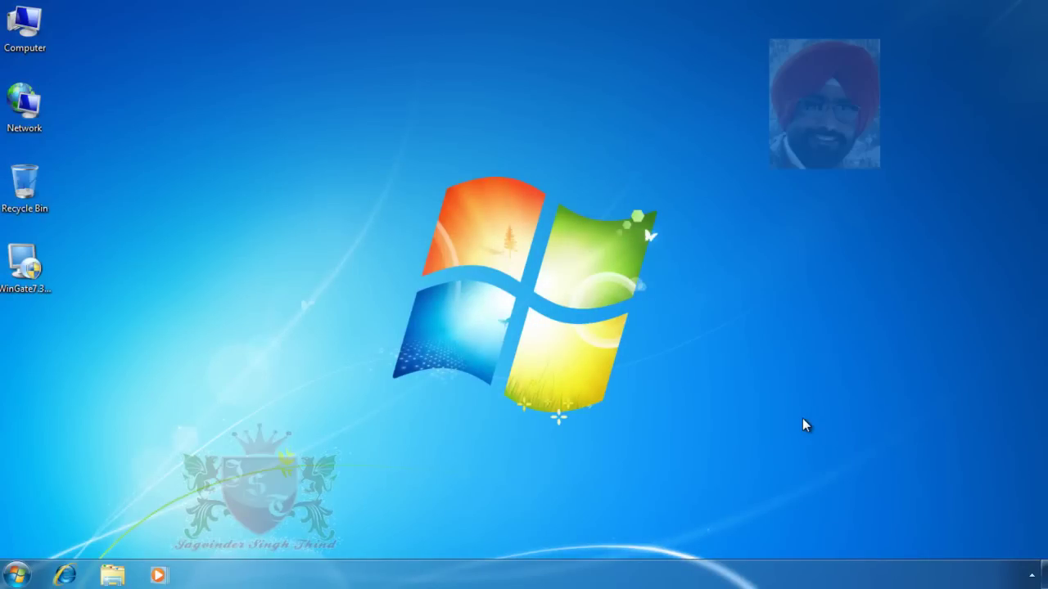
- Look through the WinGate program group among the installed programs, including WinGate Engine Monitor, without launching anything
click(17, 577)
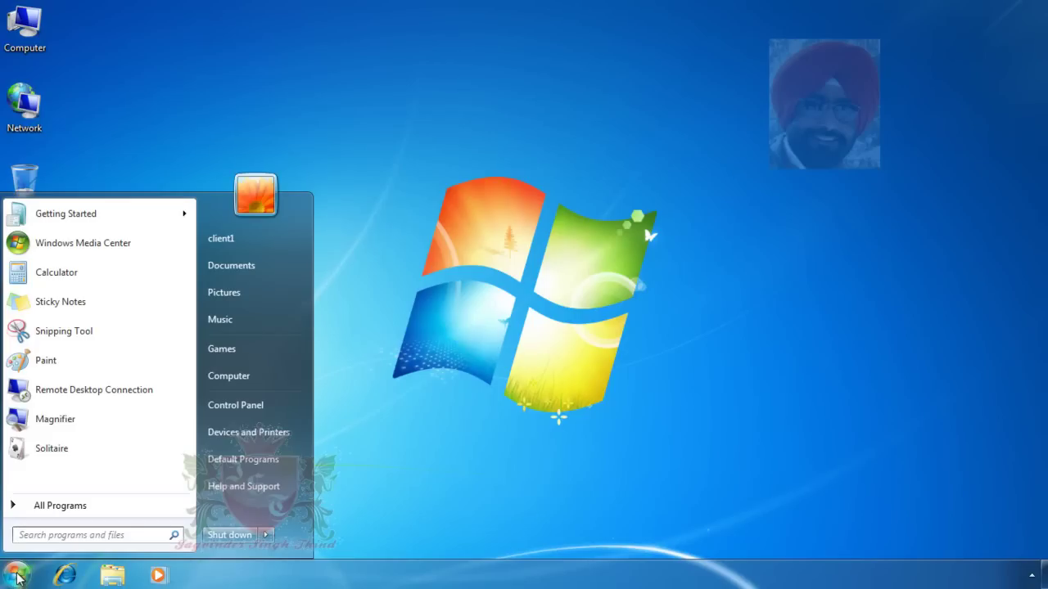
click(90, 512)
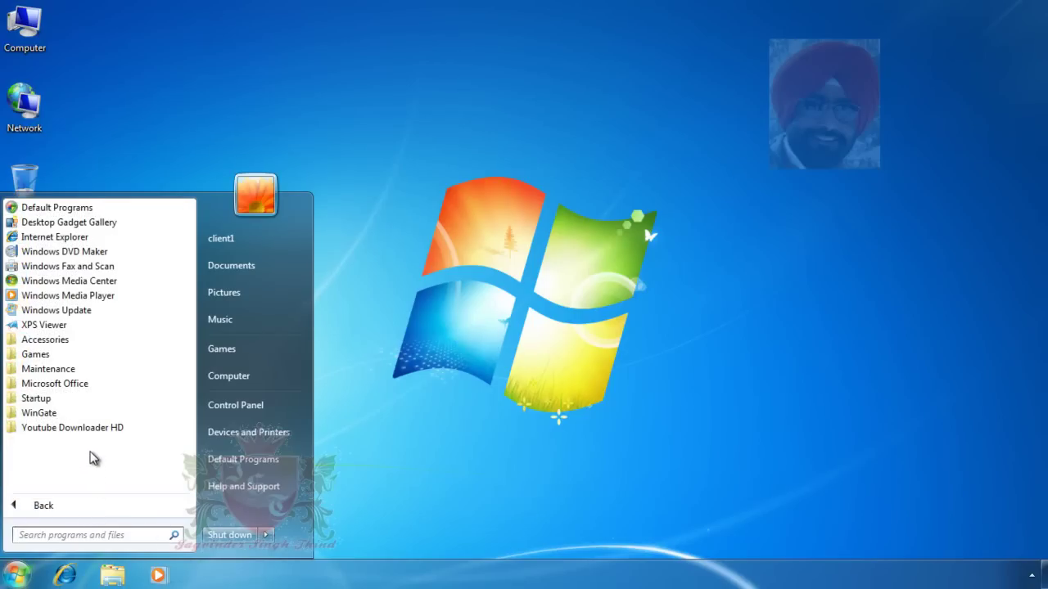
click(50, 414)
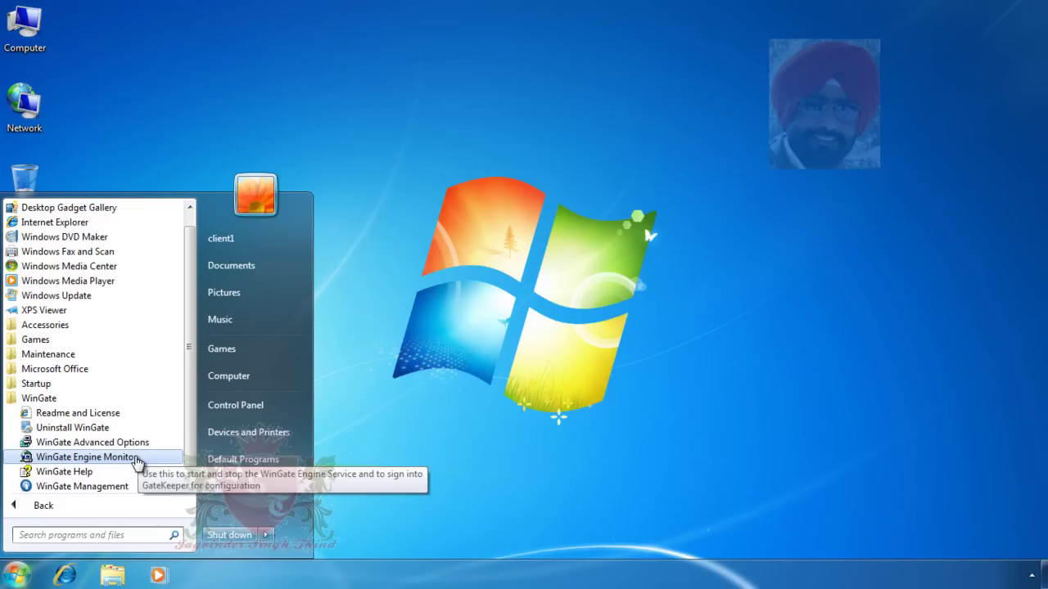
click(471, 459)
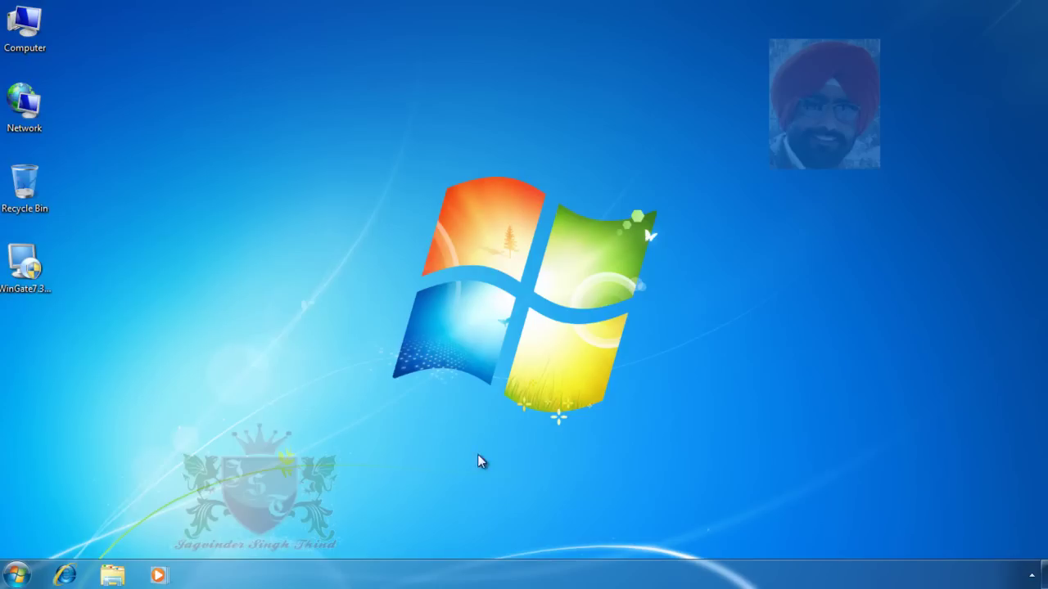
- Open WinGate Management from the running WinGate Engine Monitor and connect to localhost
click(1031, 577)
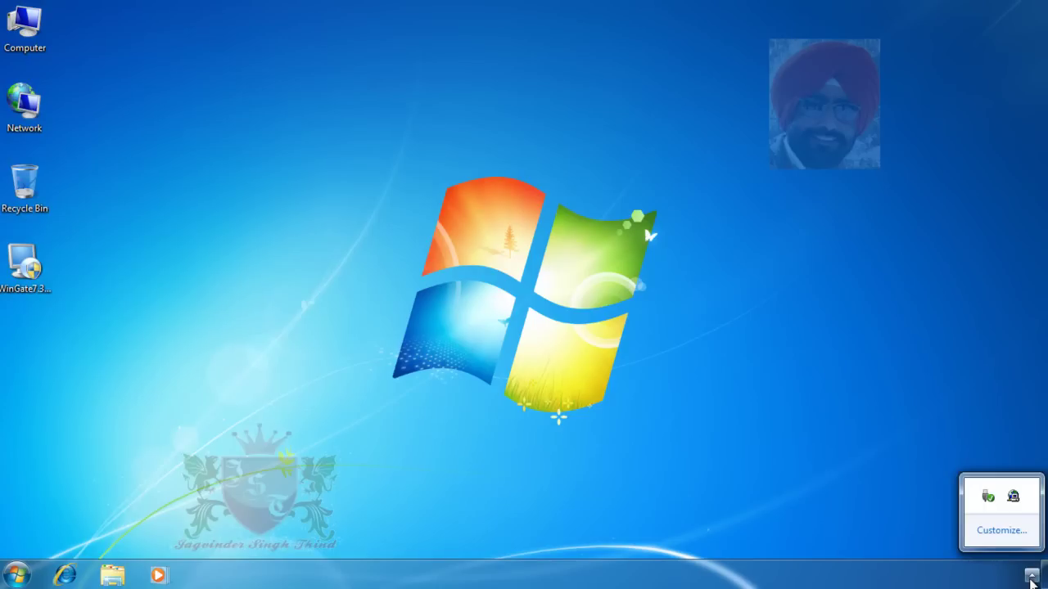
double_click(1015, 497)
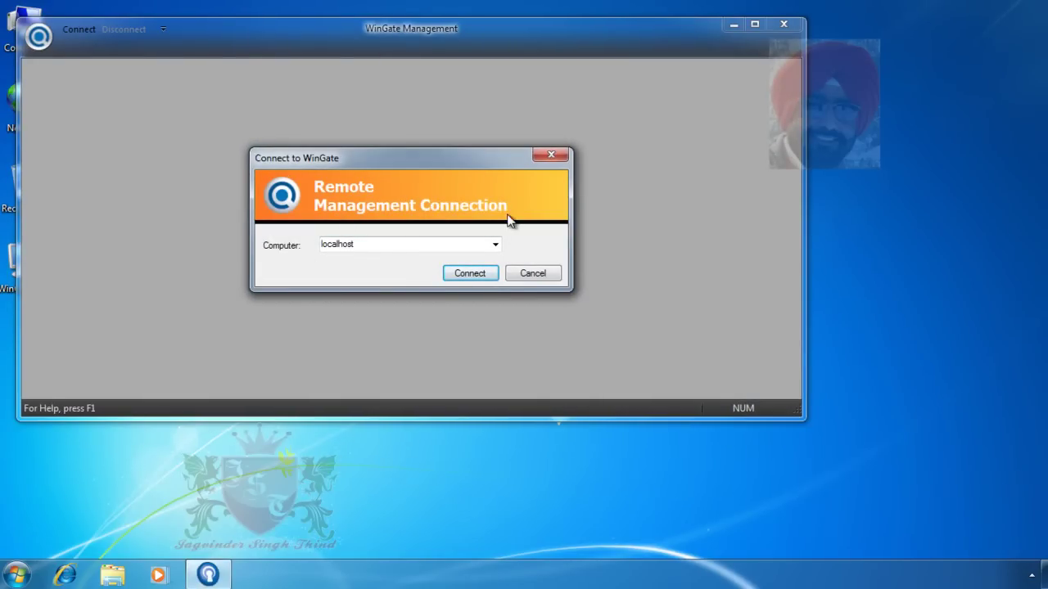
click(492, 244)
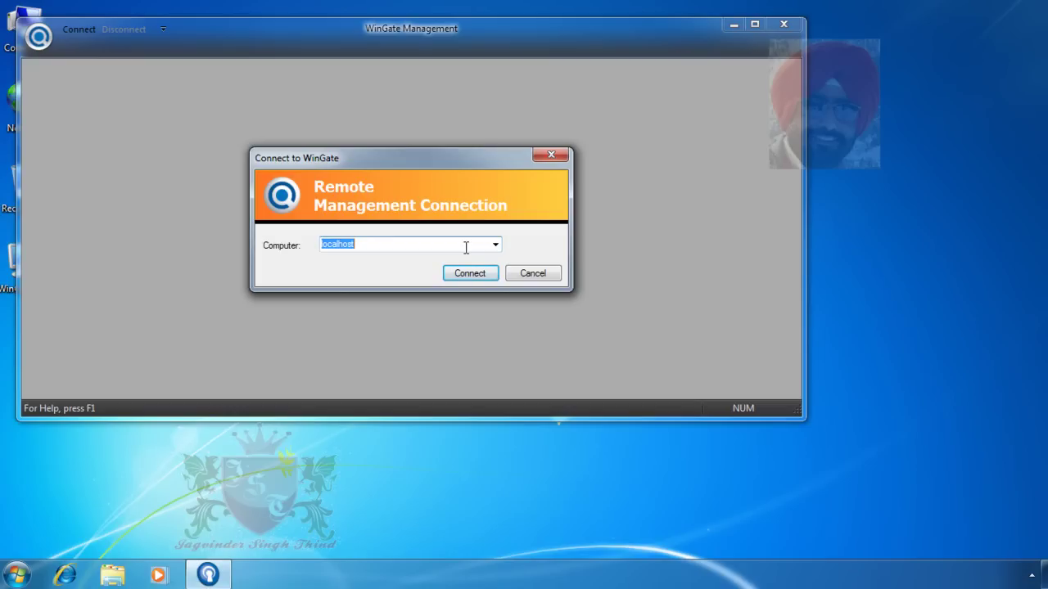
click(473, 273)
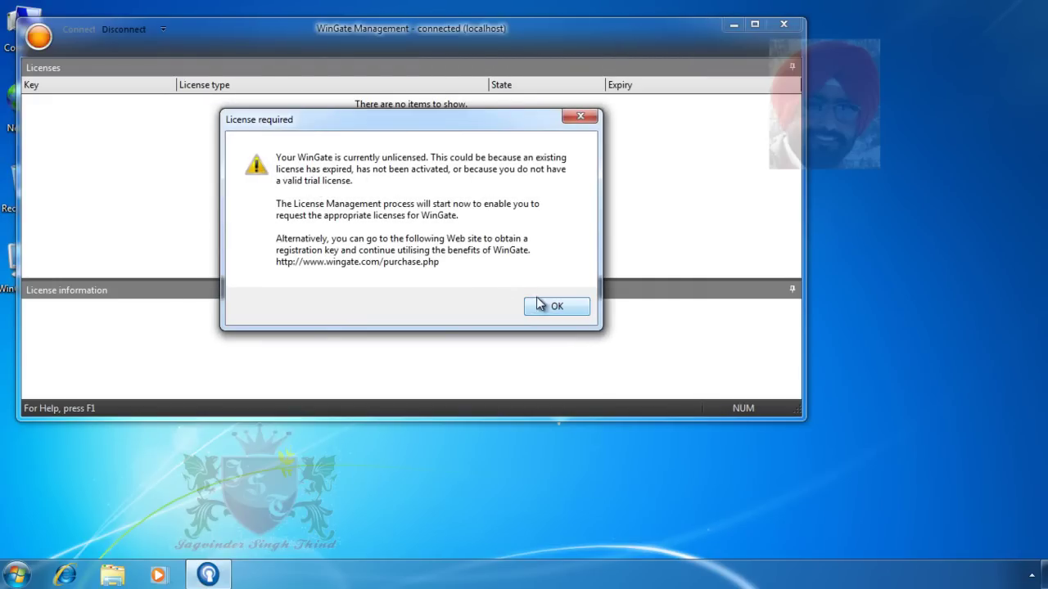
- Start online license activation and, after comparing the license options, choose the free fully-featured 30 day trial for WinGate
click(576, 314)
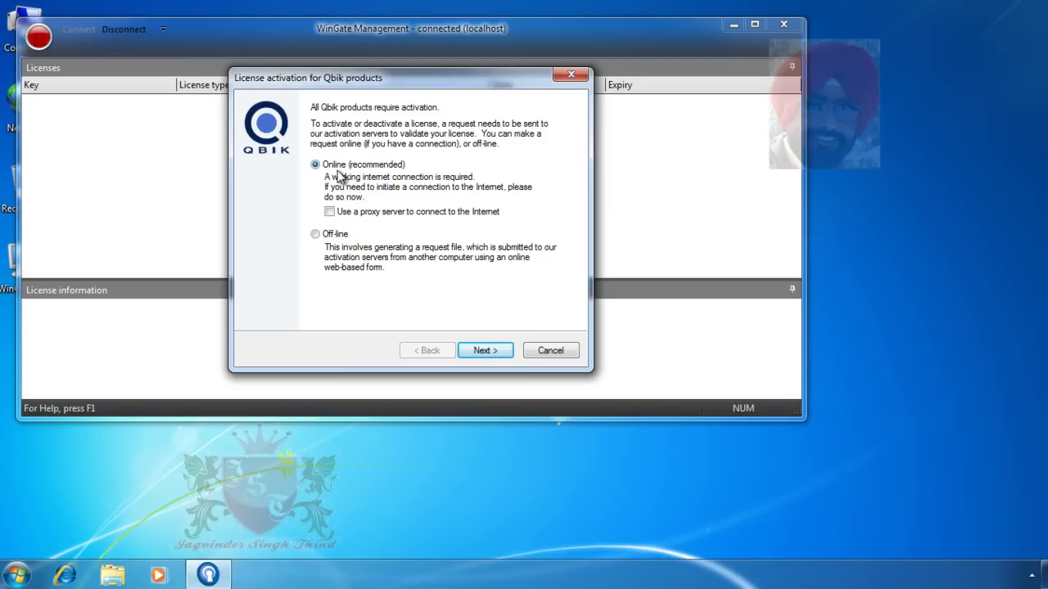
click(483, 350)
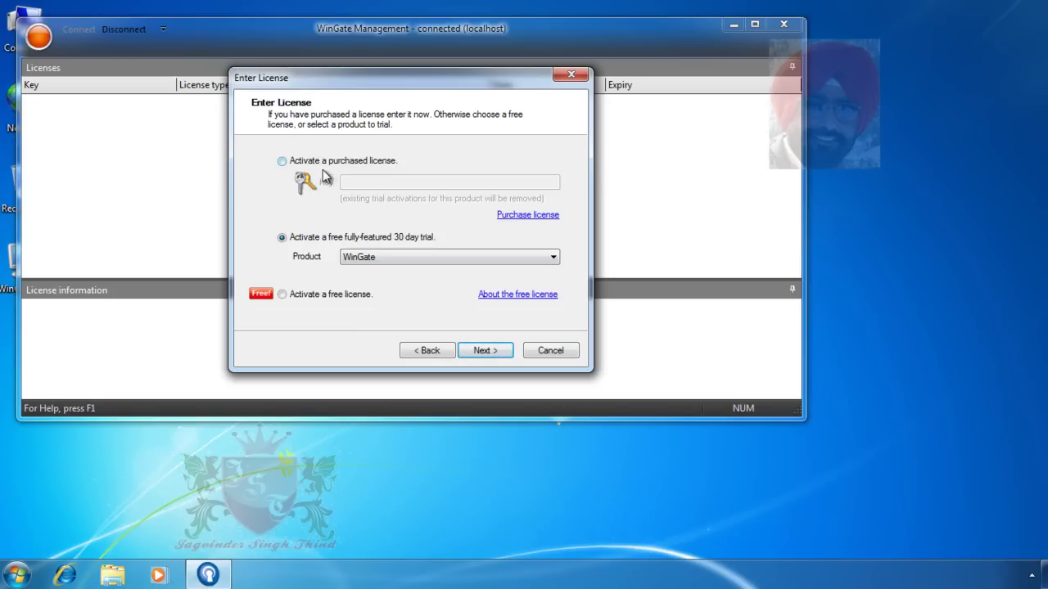
click(365, 168)
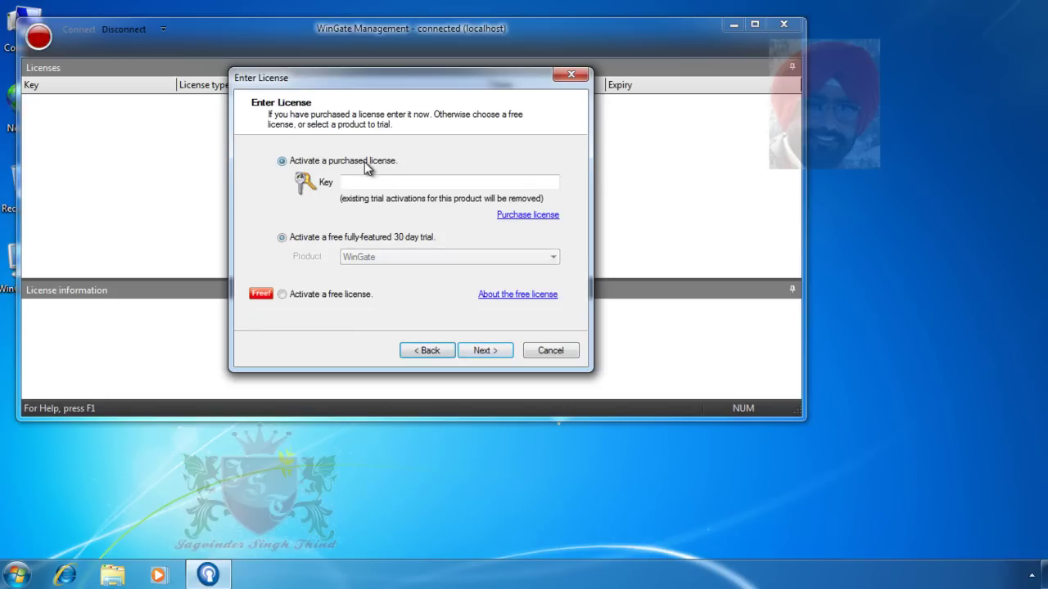
click(283, 239)
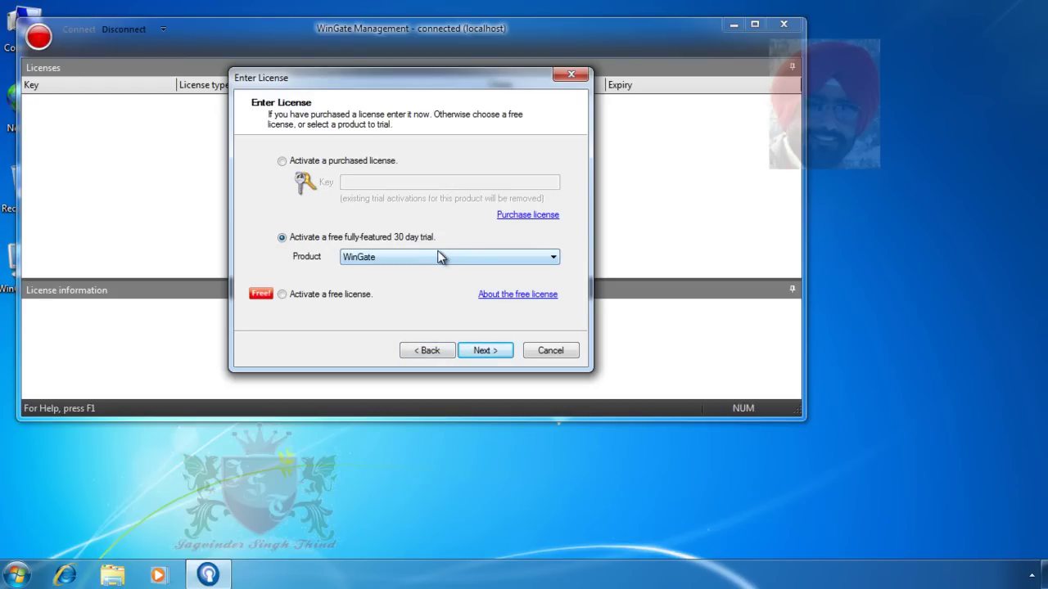
click(280, 293)
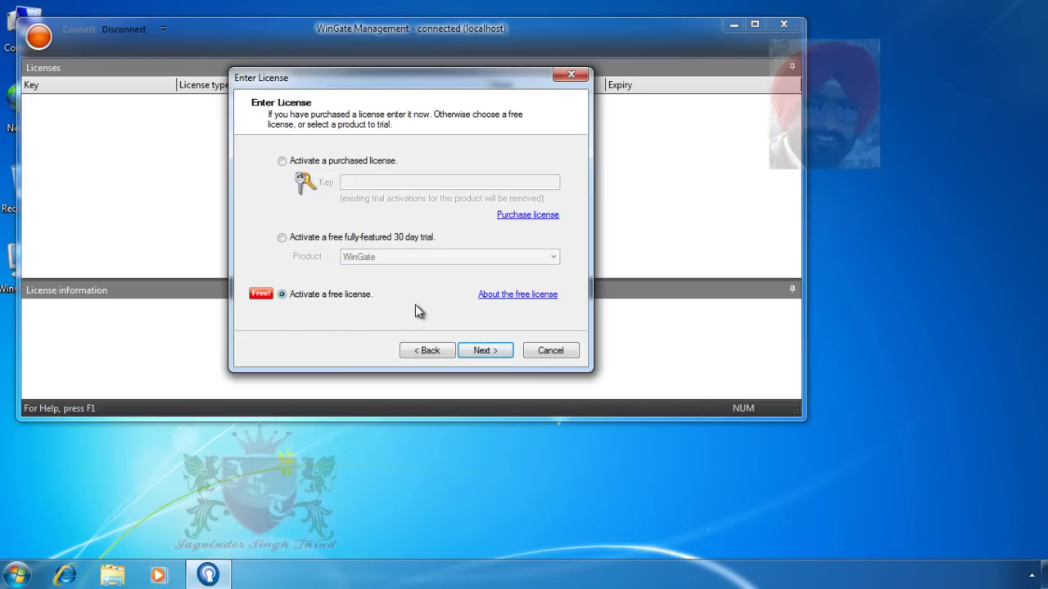
click(282, 238)
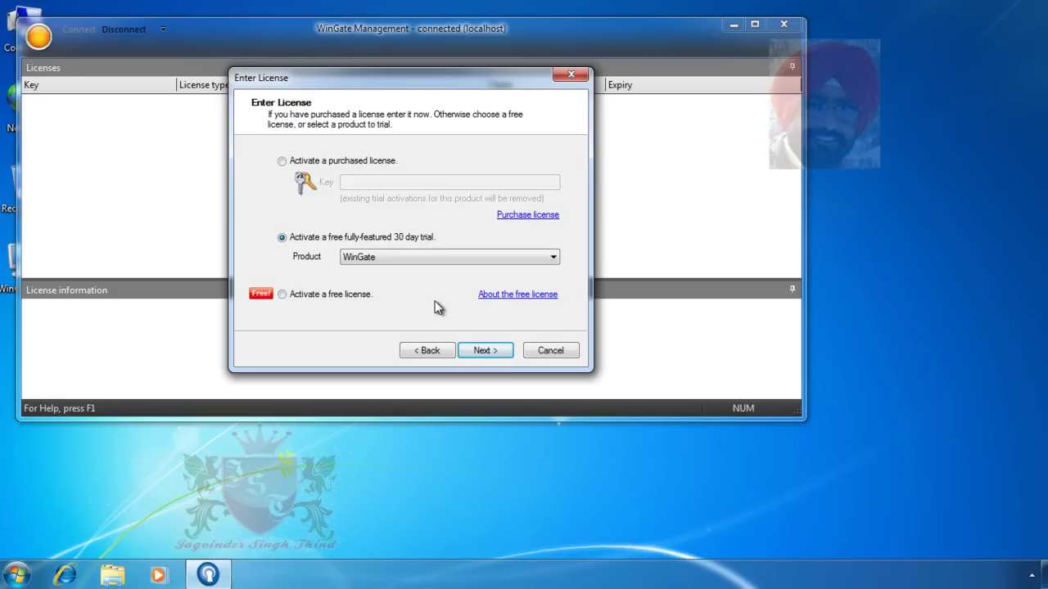
- Activate the WinGate 30 day trial license online, finish the activation and restart WinGate to apply the license change
click(486, 353)
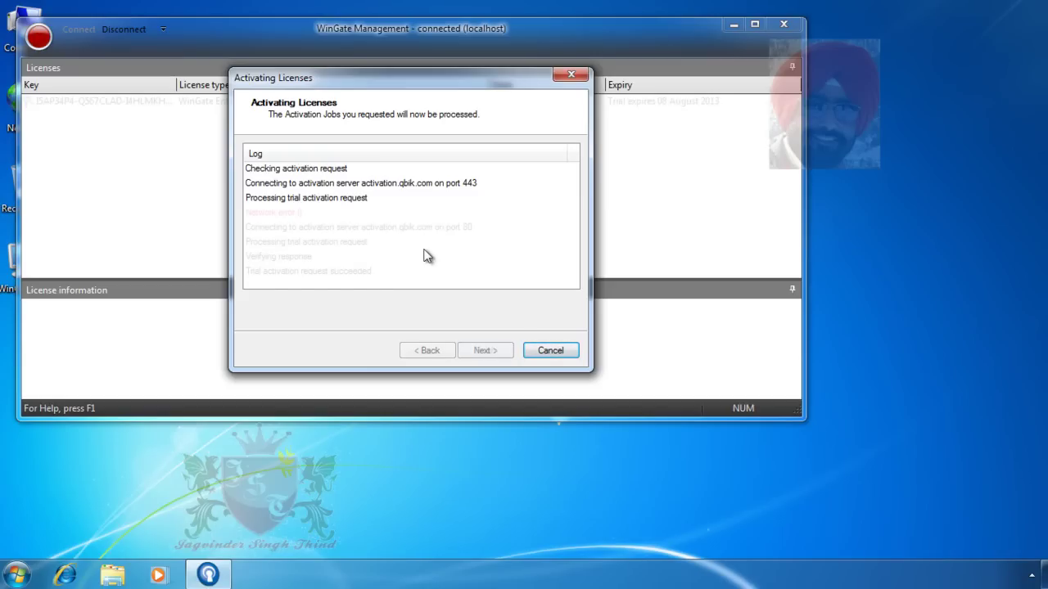
click(385, 274)
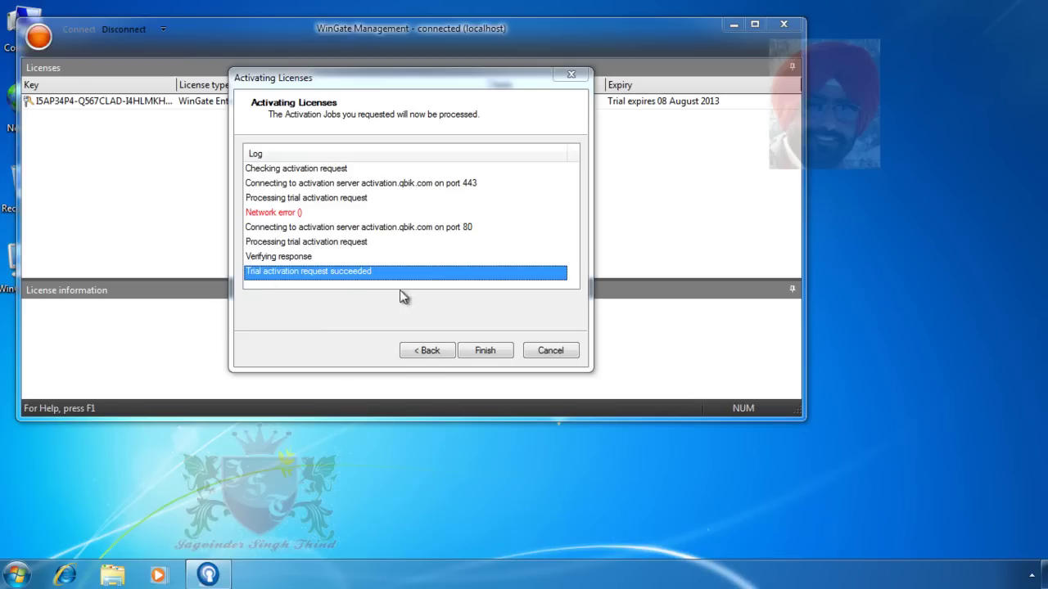
click(495, 350)
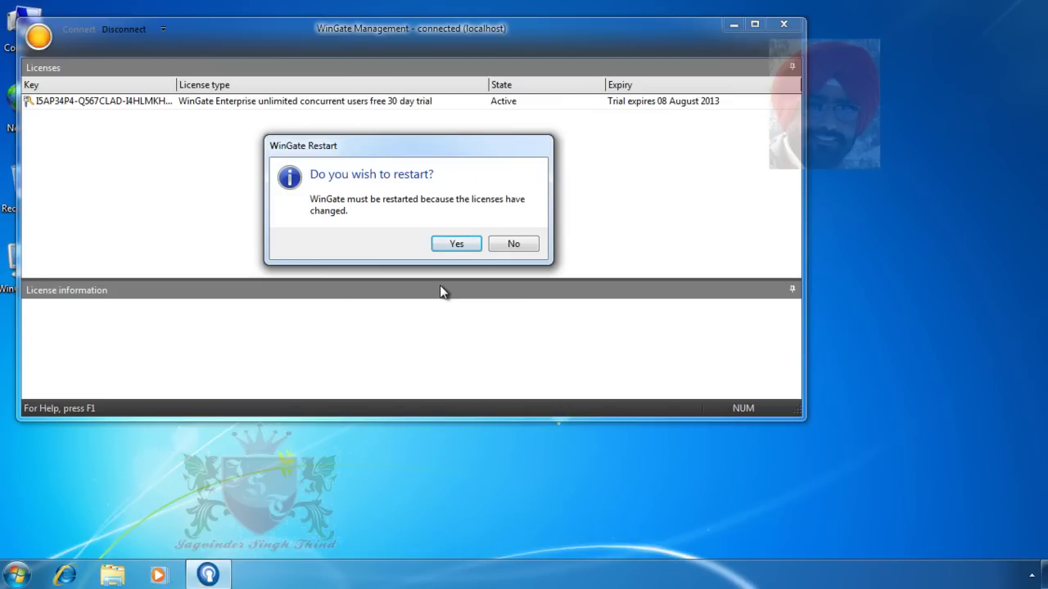
click(454, 246)
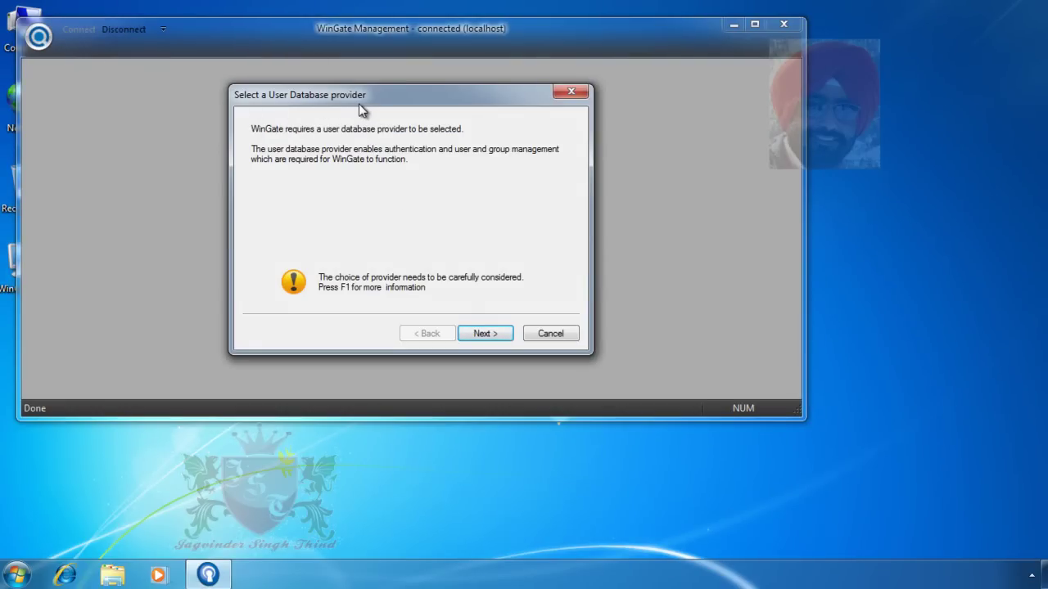
- Choose WinGate user database engine as the user database provider after reviewing the alternatives, finish the setup and restart WinGate
click(491, 336)
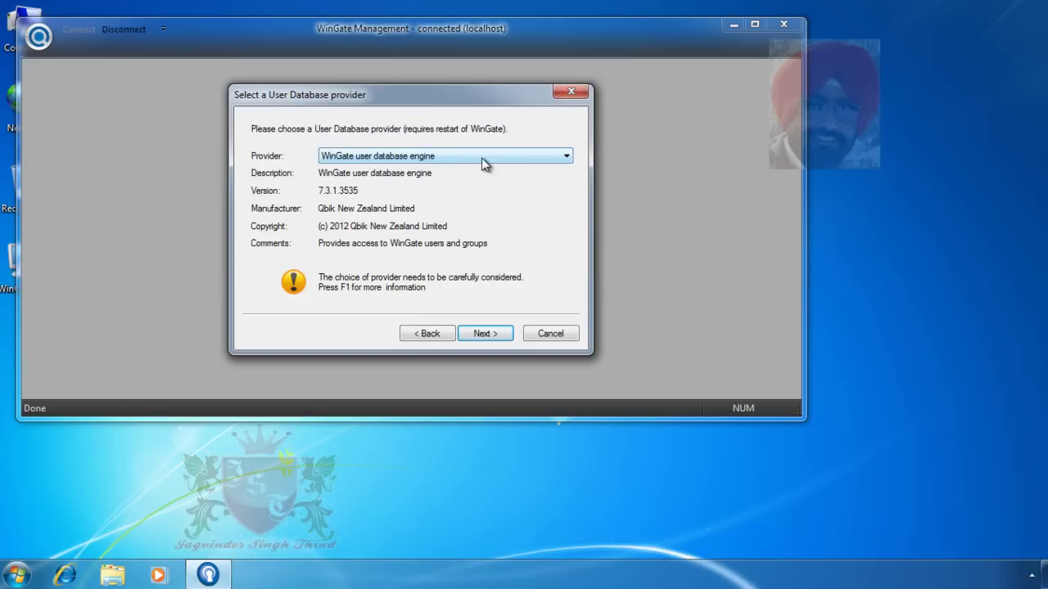
click(562, 160)
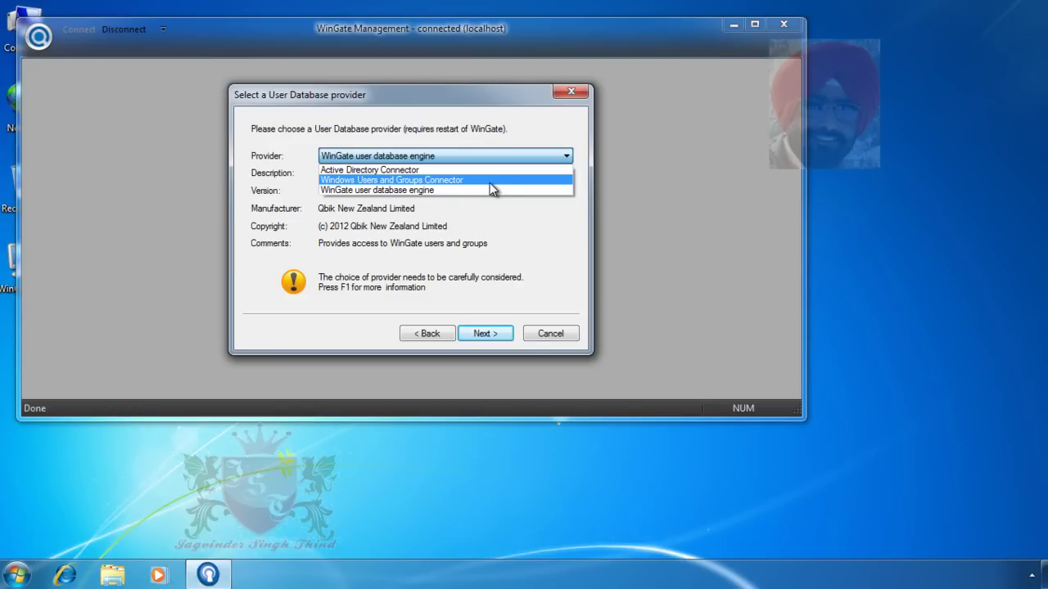
click(442, 190)
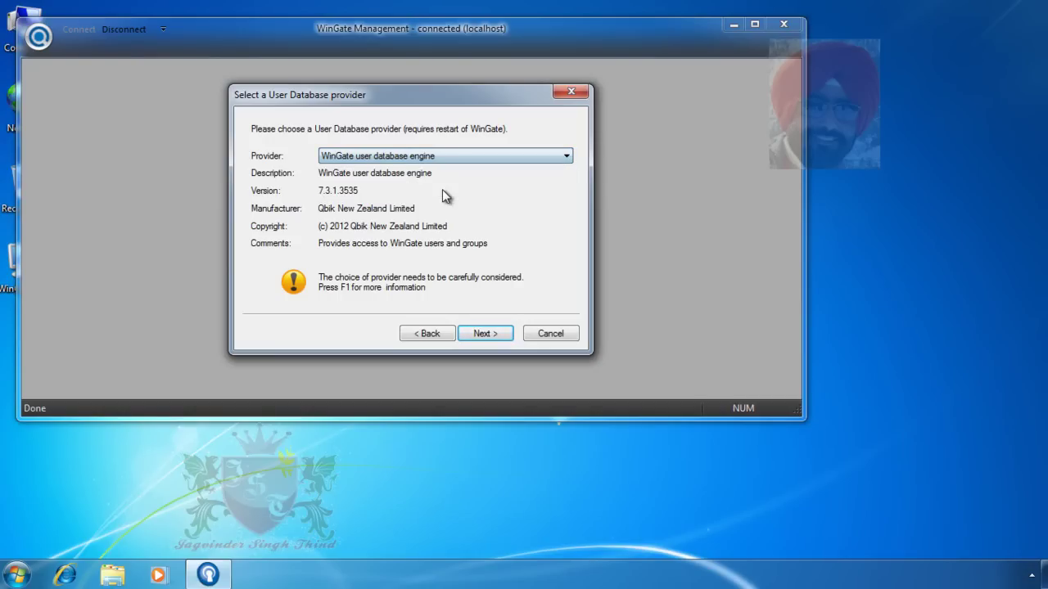
click(565, 161)
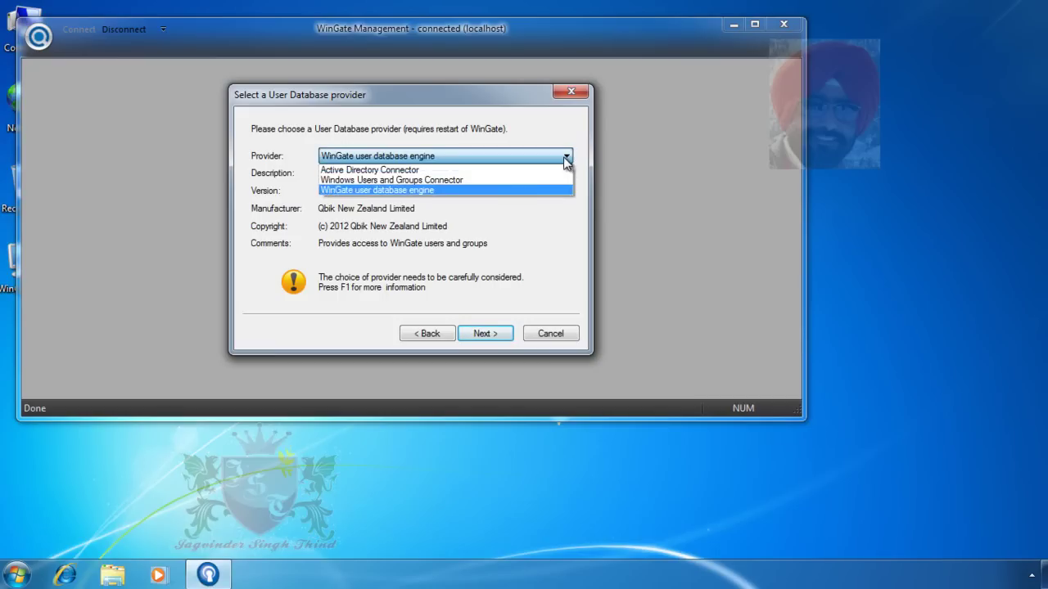
click(479, 189)
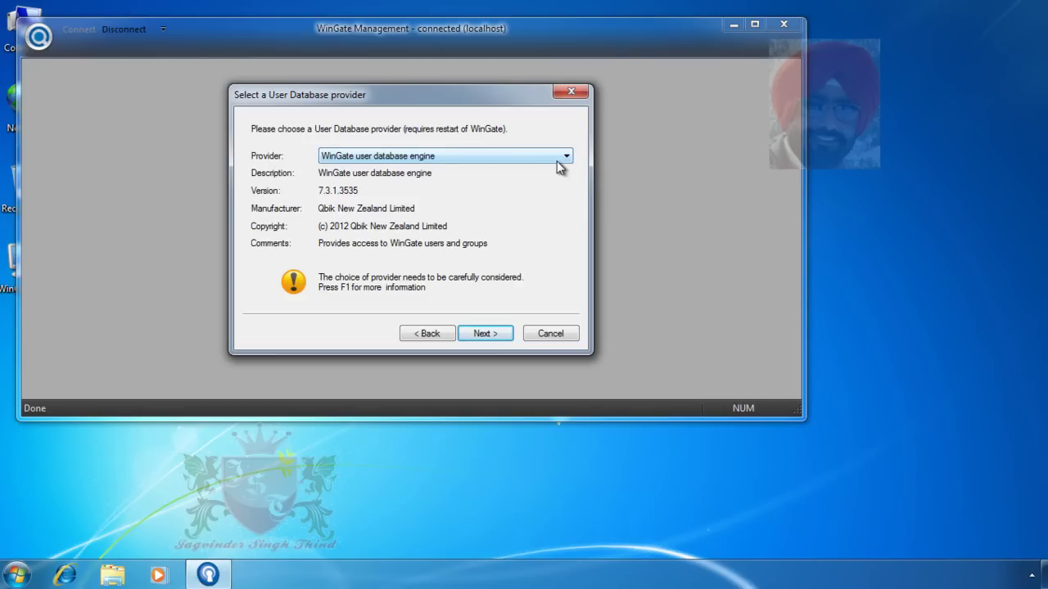
click(486, 333)
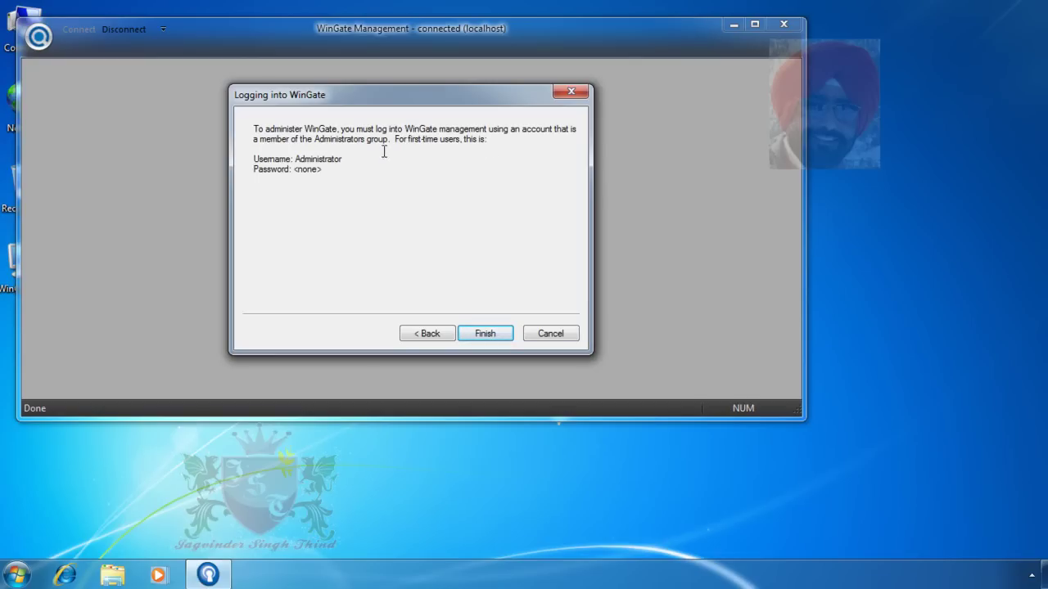
drag(357, 158, 288, 170)
click(496, 330)
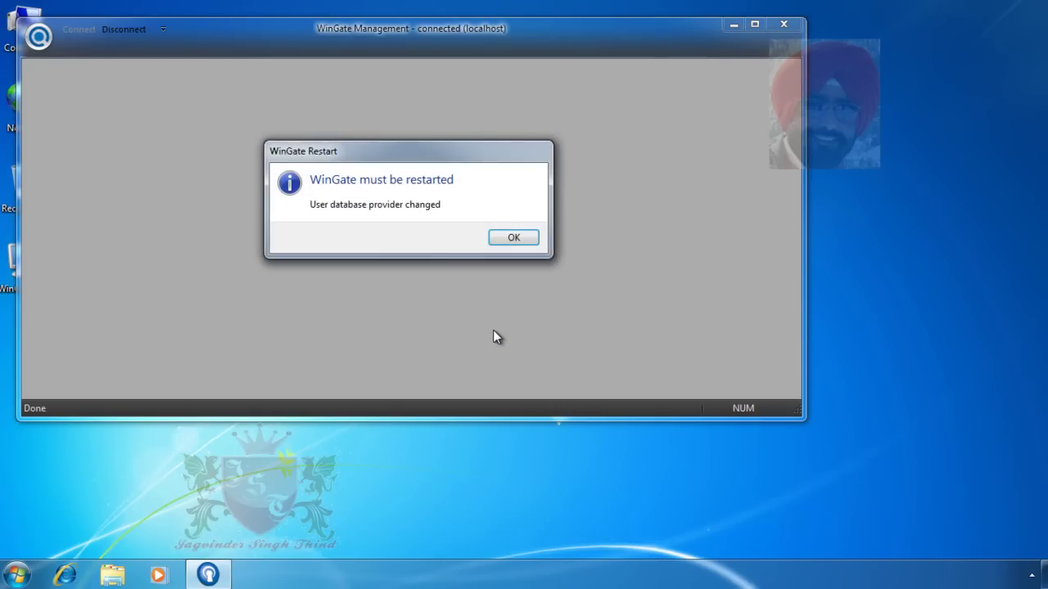
click(521, 242)
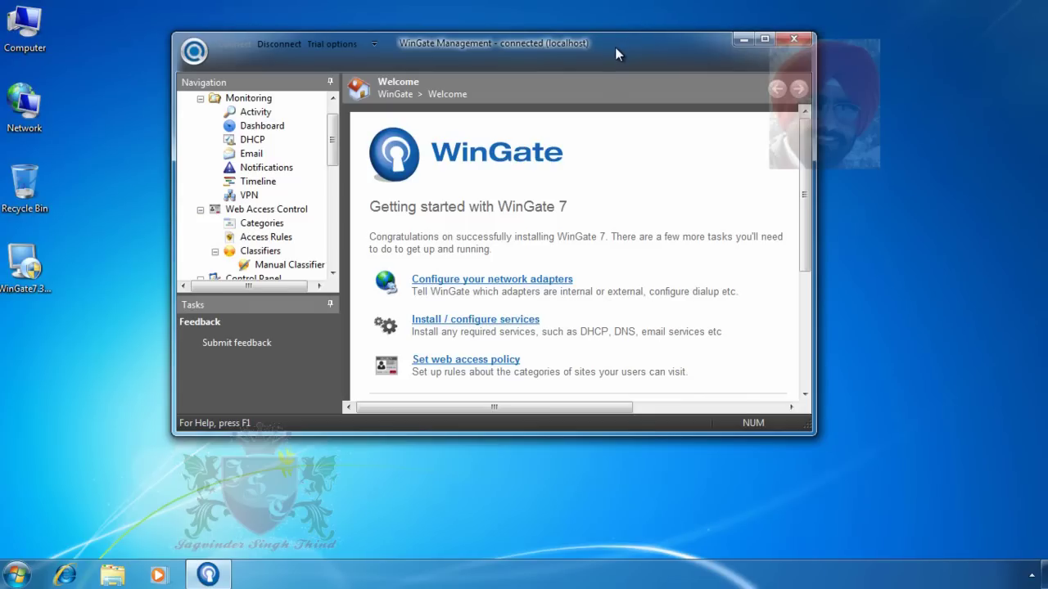
- View the DHCP monitoring page in WinGate Management and return to the Welcome page
drag(615, 46, 635, 60)
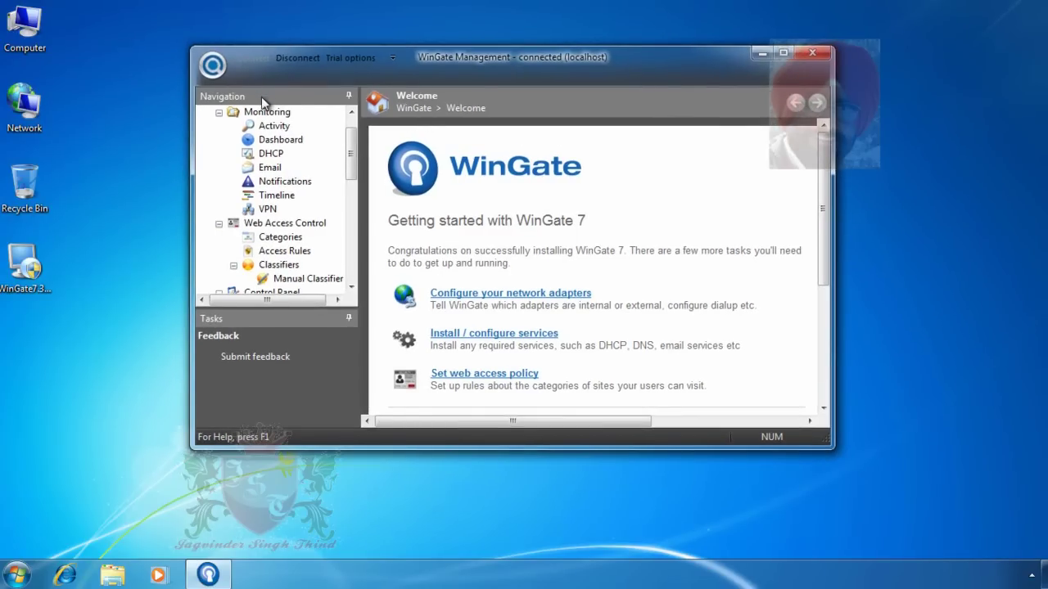
click(270, 156)
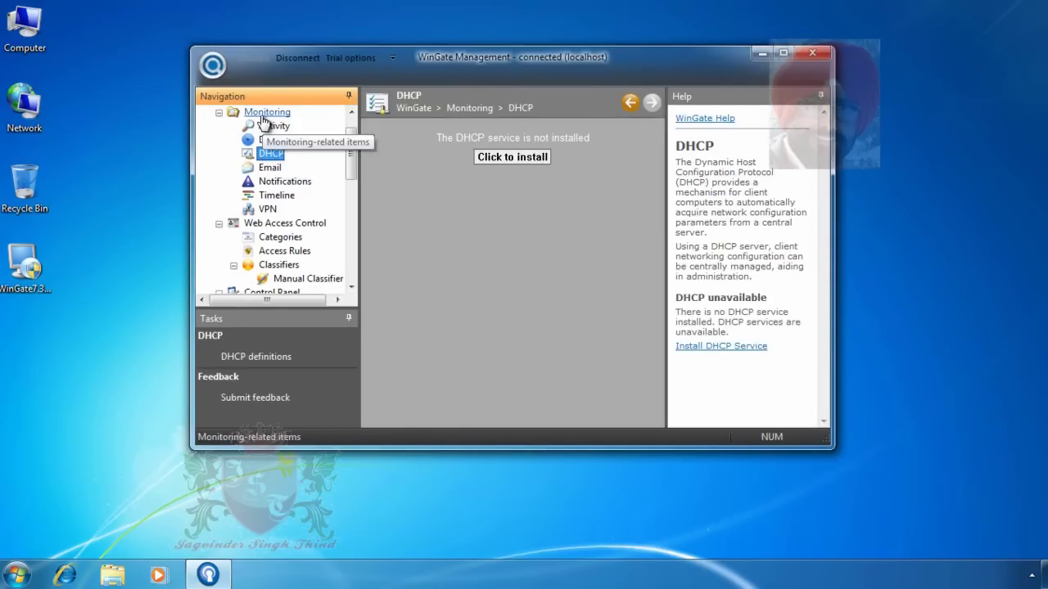
scroll(261, 122, up, 1)
click(263, 126)
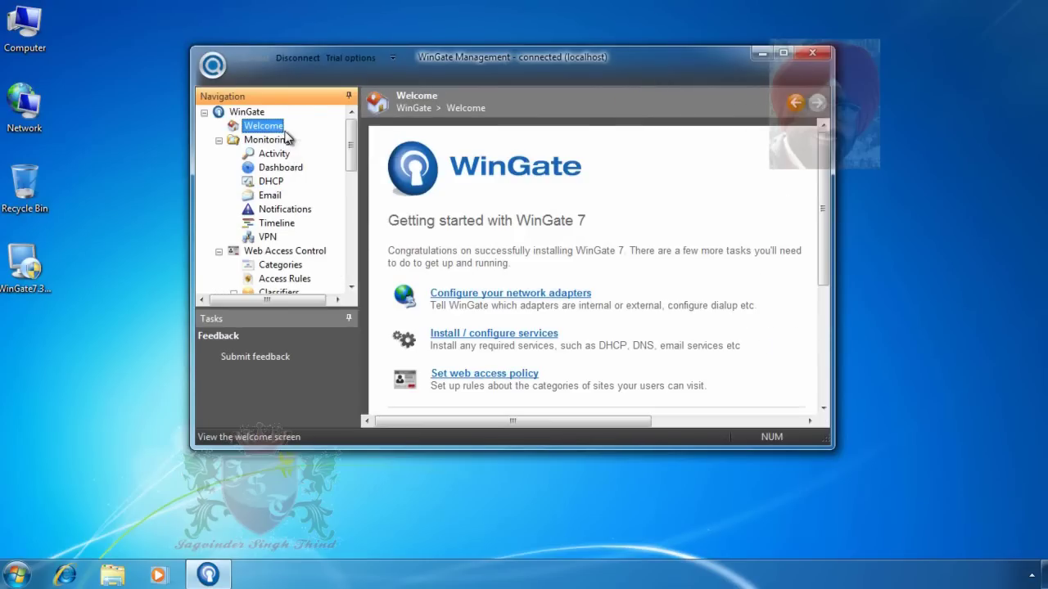
- Open the network adapter configuration in a maximized window and set Local Area Connection to an external untrusted network
click(540, 296)
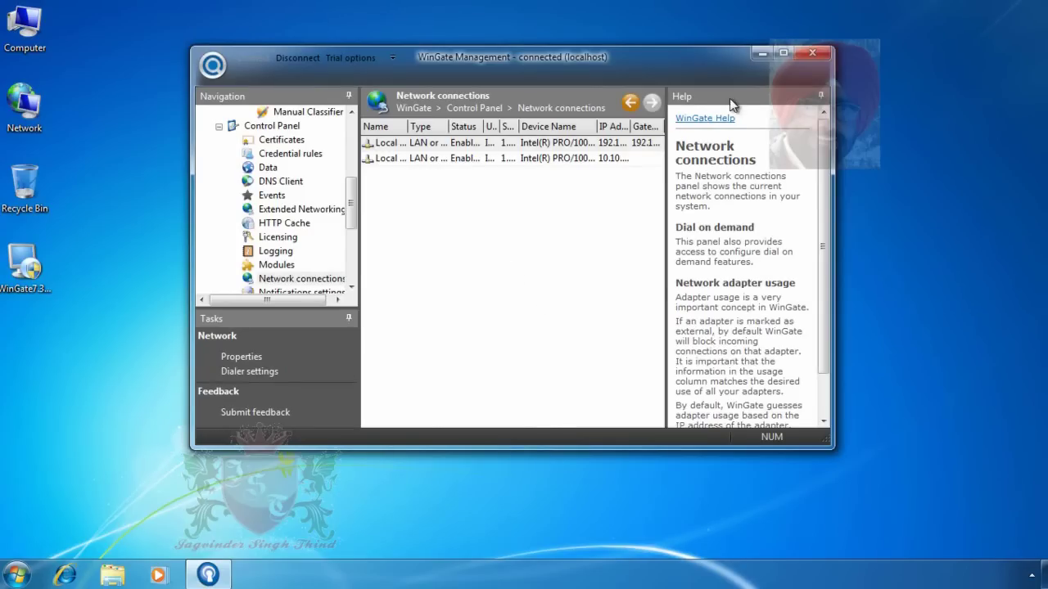
click(784, 53)
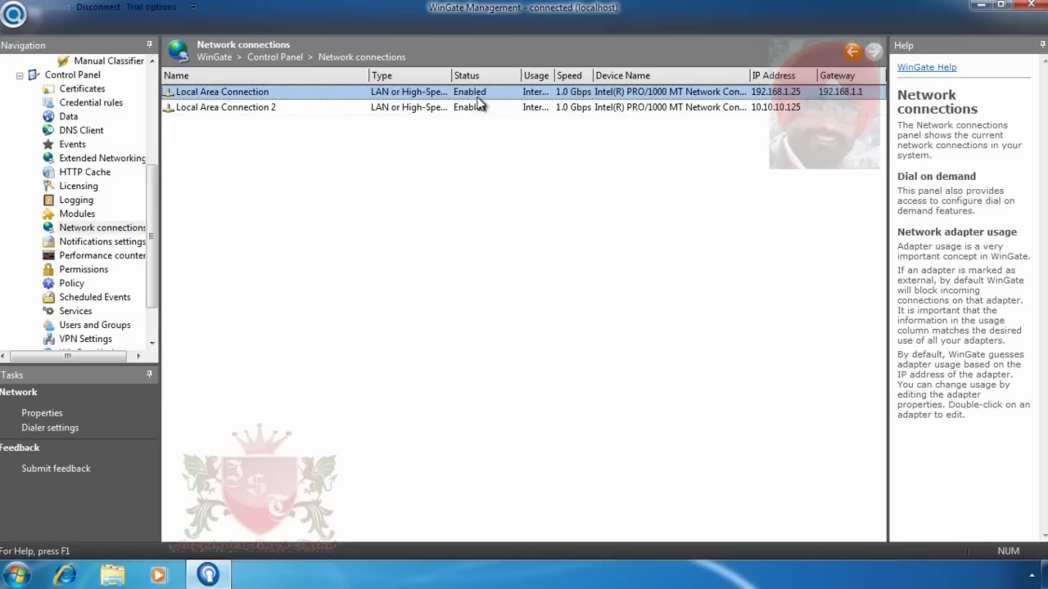
right_click(793, 98)
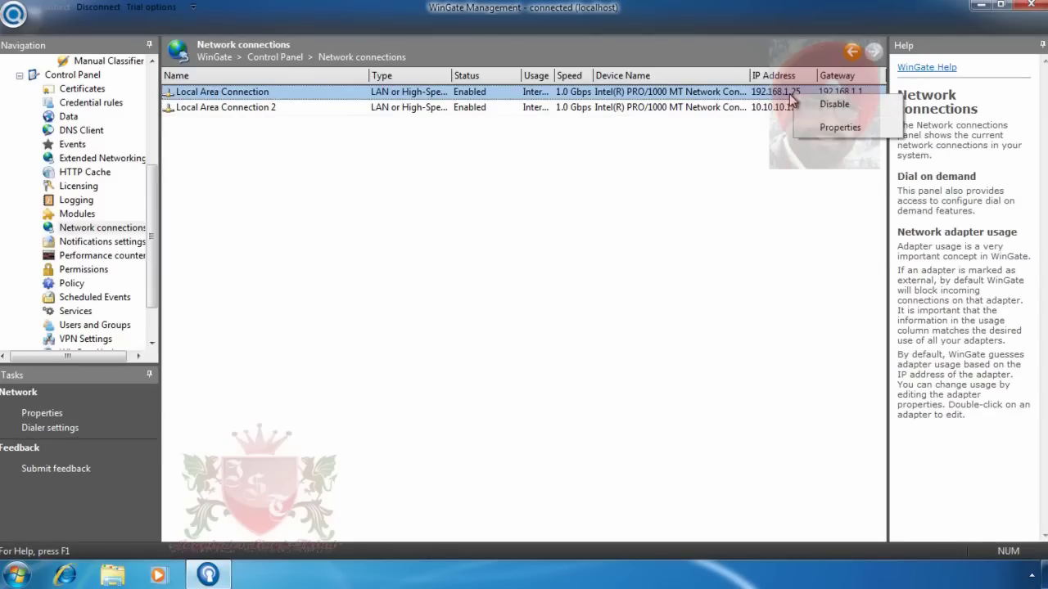
click(833, 126)
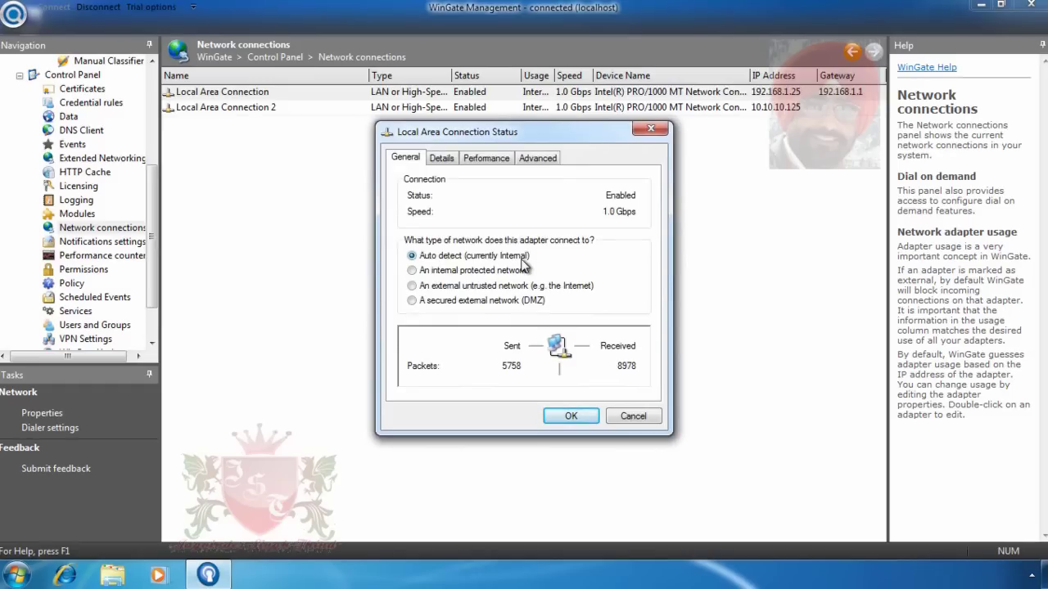
click(447, 292)
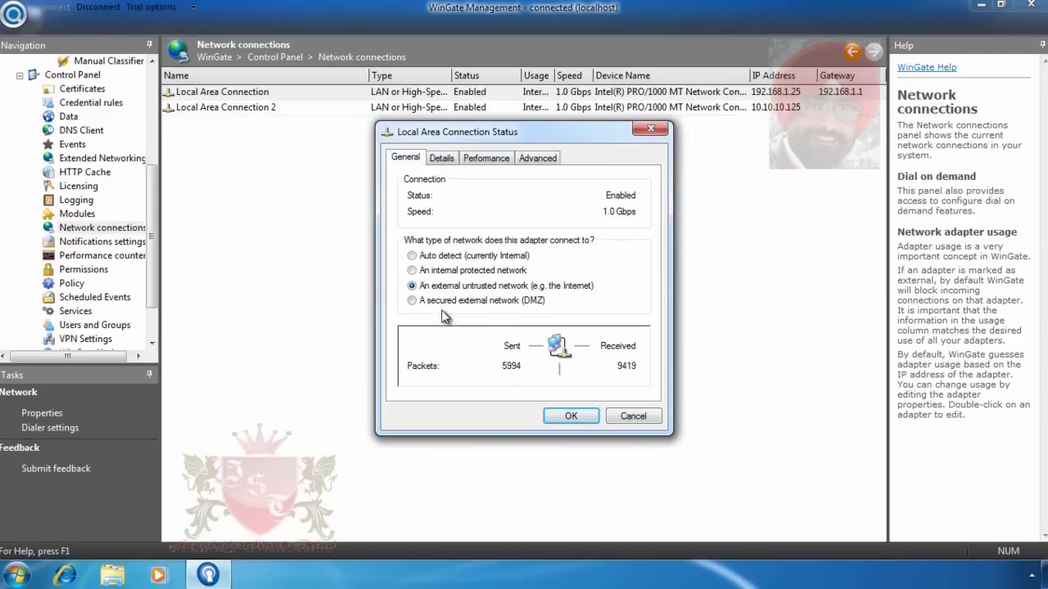
click(573, 416)
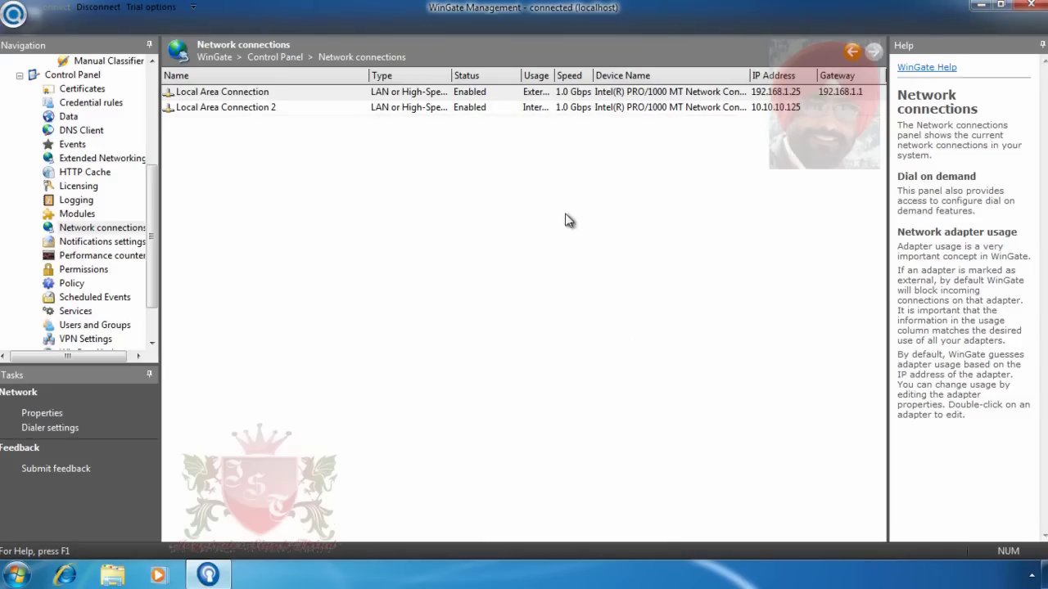
- Widen the Usage column and check the usage of Local Area Connection and Local Area Connection 2
drag(550, 78, 593, 76)
click(556, 92)
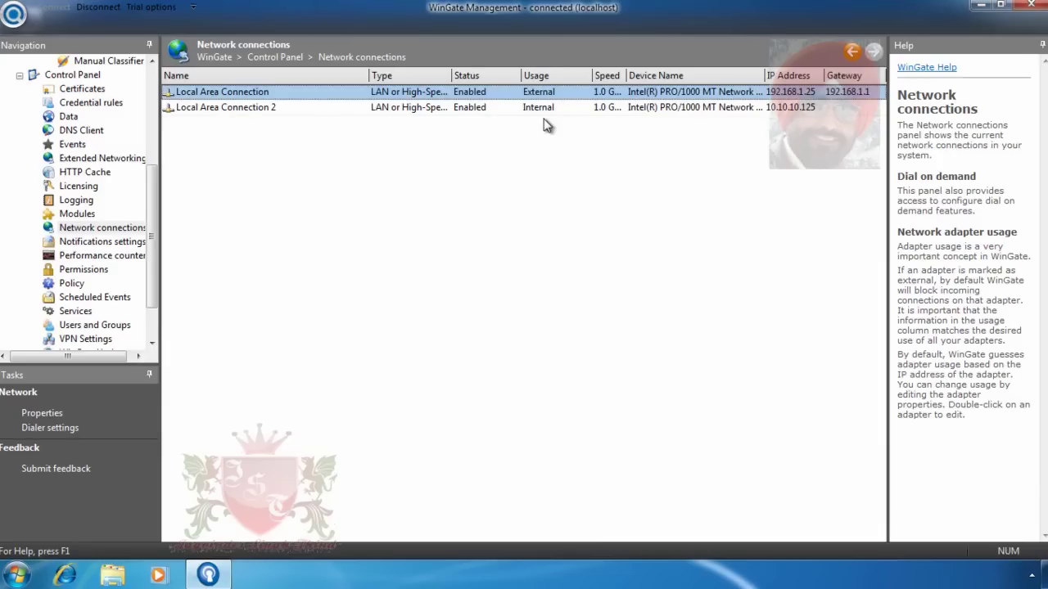
click(256, 114)
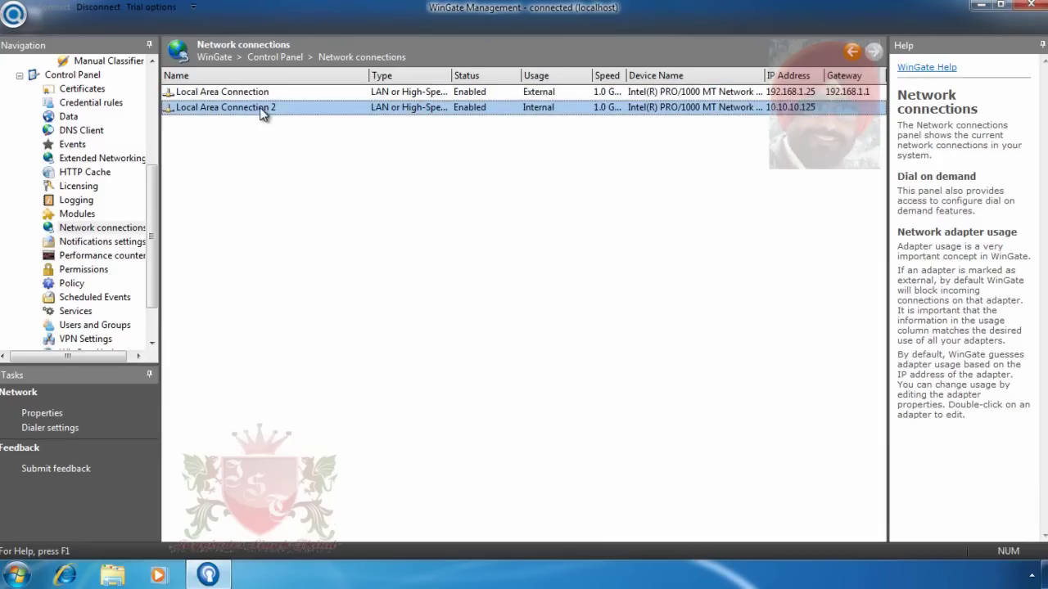